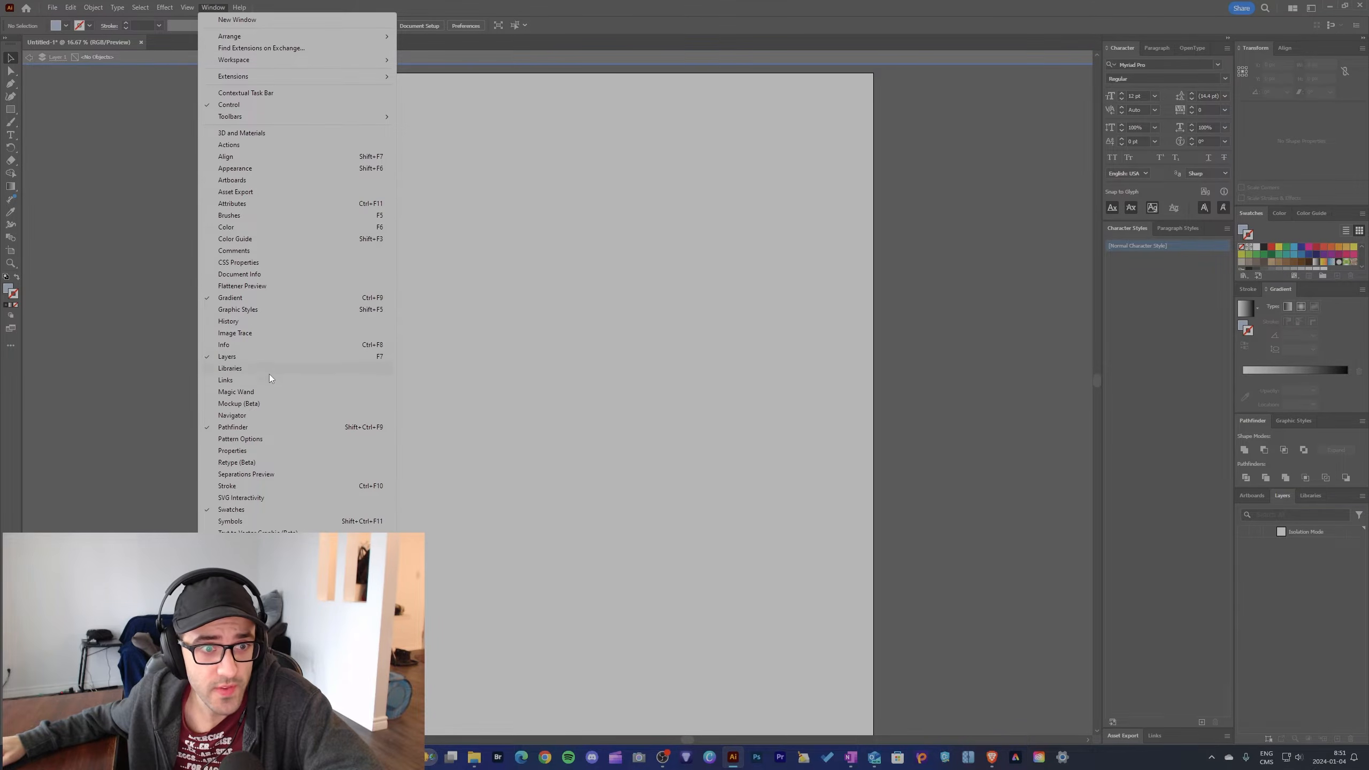
Step: Display the Image Trace settings and place the infinite-love image from the Downloads folder on the artboard
{"action": "left_click", "coordinate": [244, 334]}
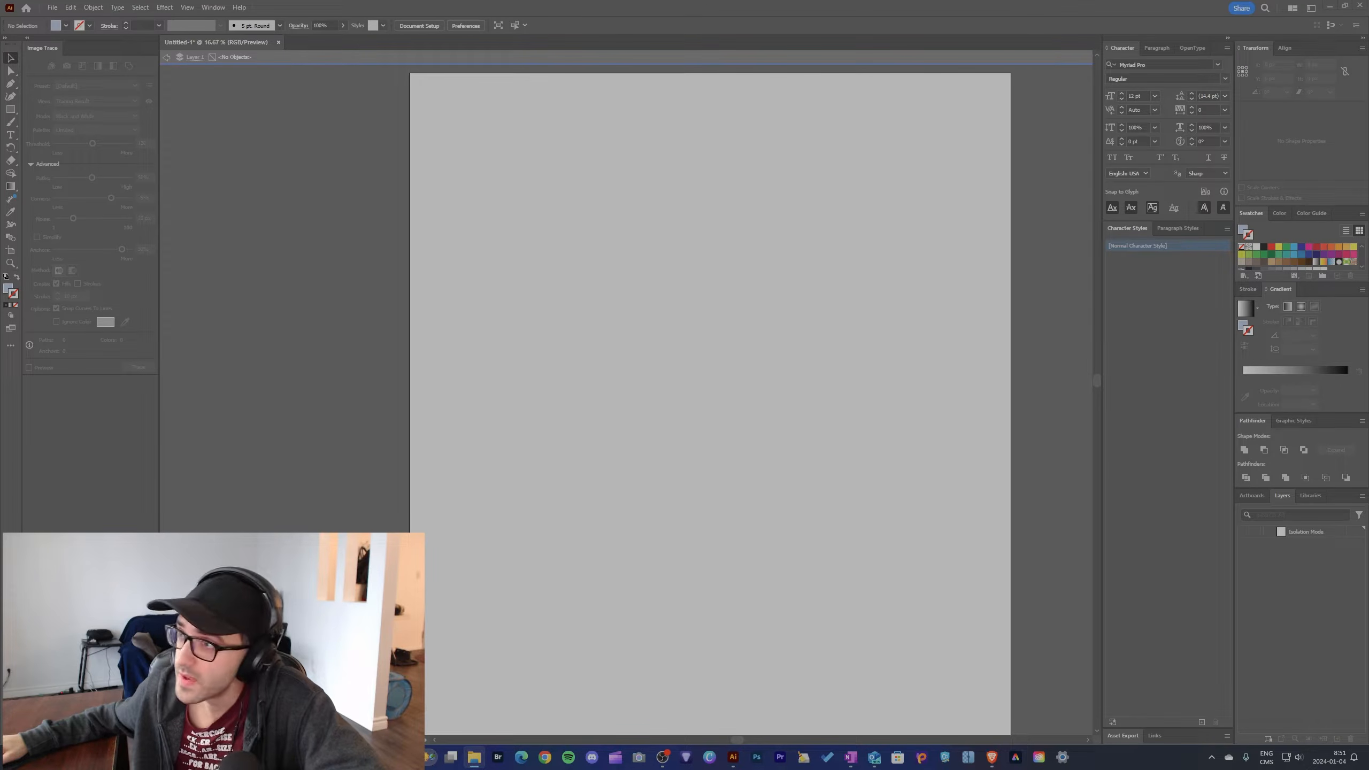
{"action": "left_click_drag", "start_coordinate": [1368, 32], "coordinate": [1117, 309]}
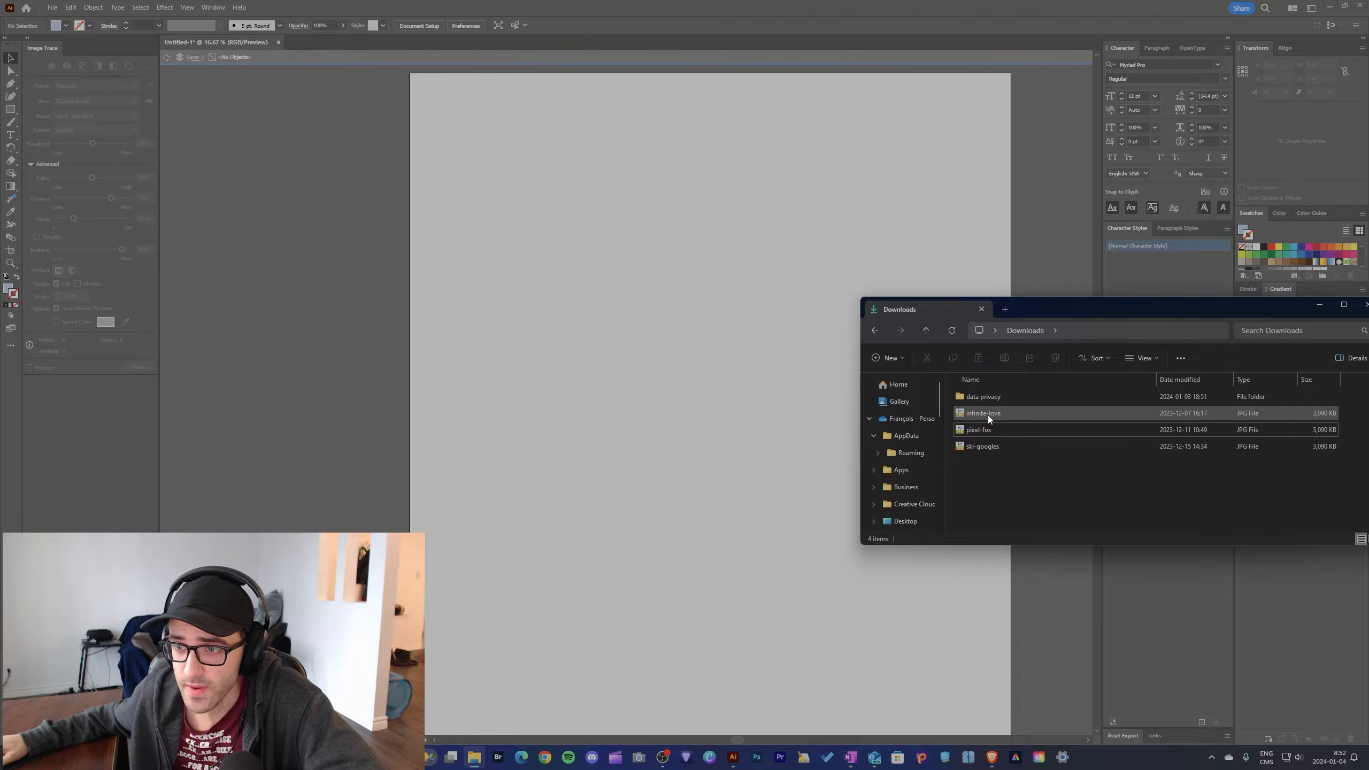
{"action": "left_click_drag", "start_coordinate": [991, 415], "coordinate": [663, 272]}
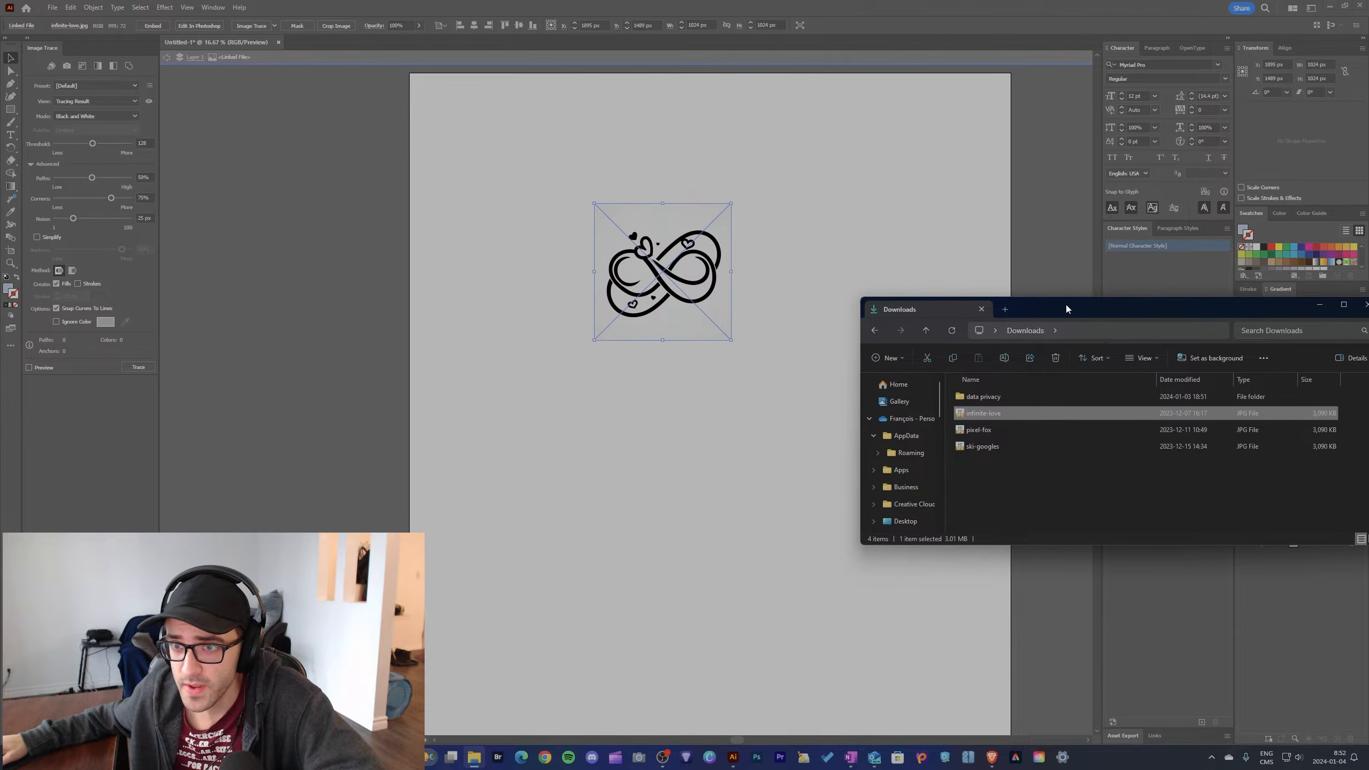
{"action": "left_click_drag", "start_coordinate": [1067, 309], "coordinate": [1368, 351]}
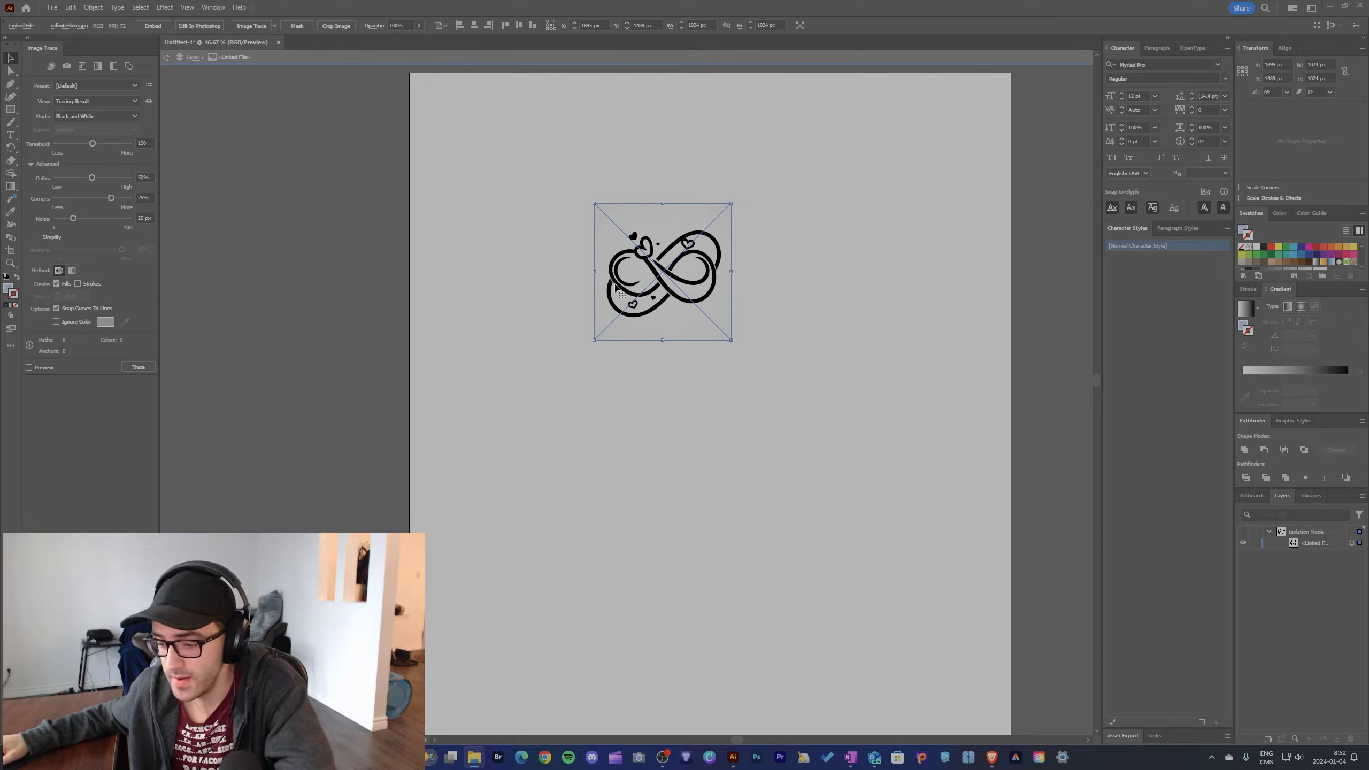
Step: Set the infinity image's tracing to Color mode with a Limited palette of 2 colors
{"action": "scroll", "coordinate": [648, 244], "scroll_direction": "up", "scroll_amount": 3}
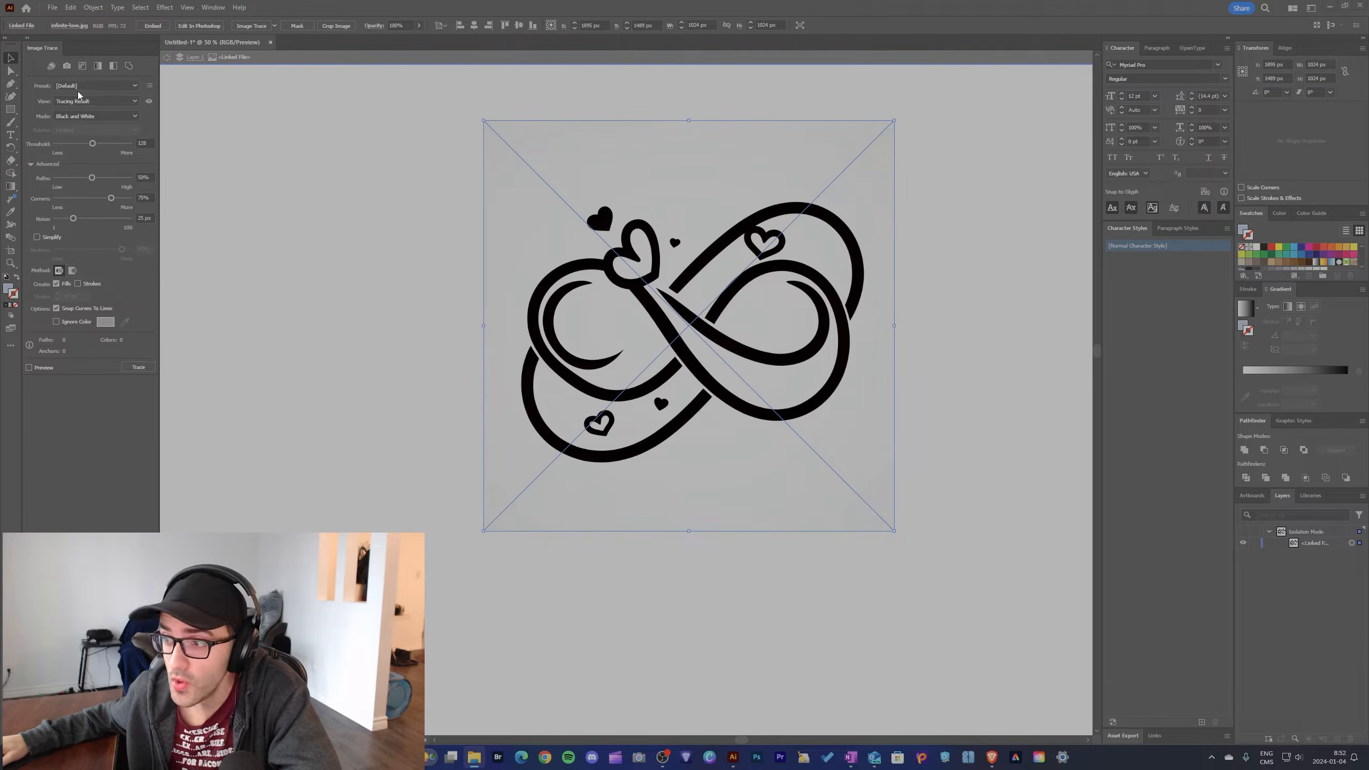
{"action": "scroll", "coordinate": [428, 379], "scroll_direction": "right", "scroll_amount": 1}
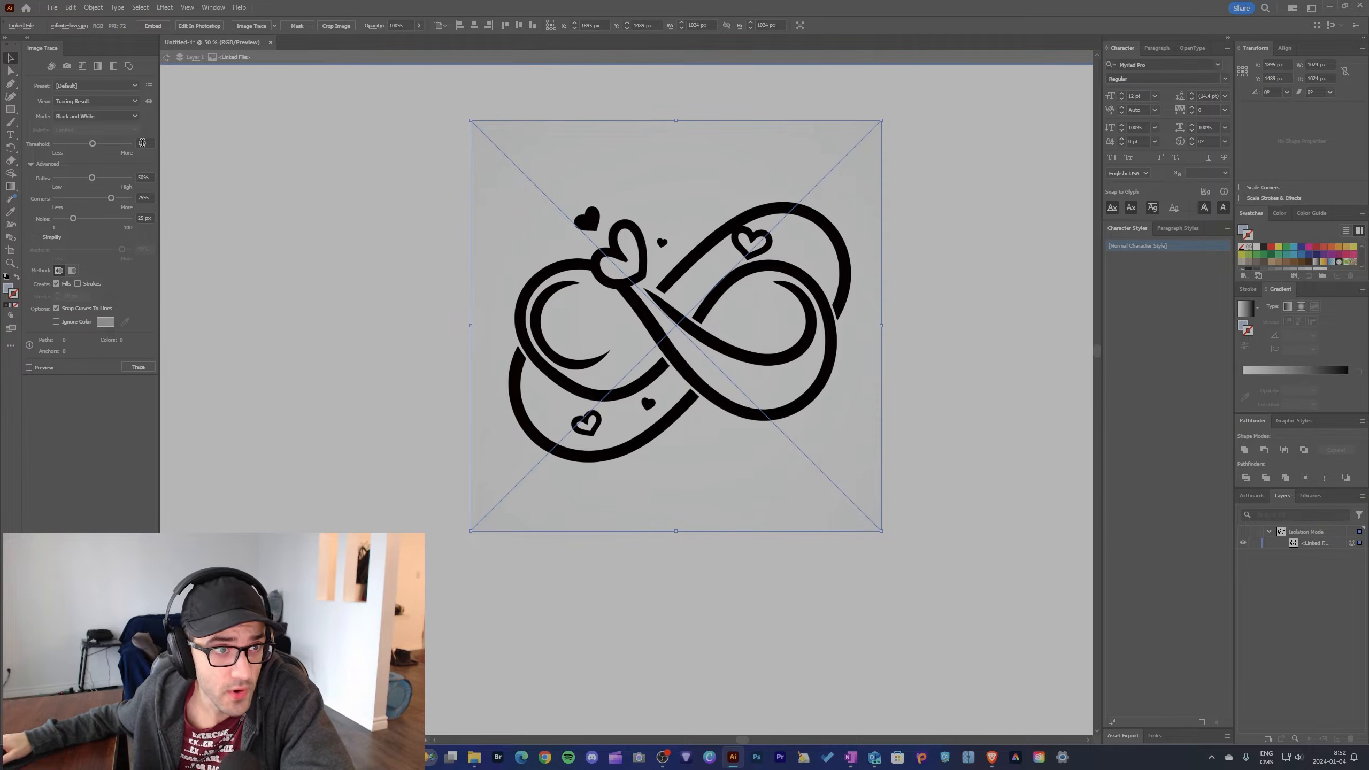
{"action": "left_click", "coordinate": [76, 116]}
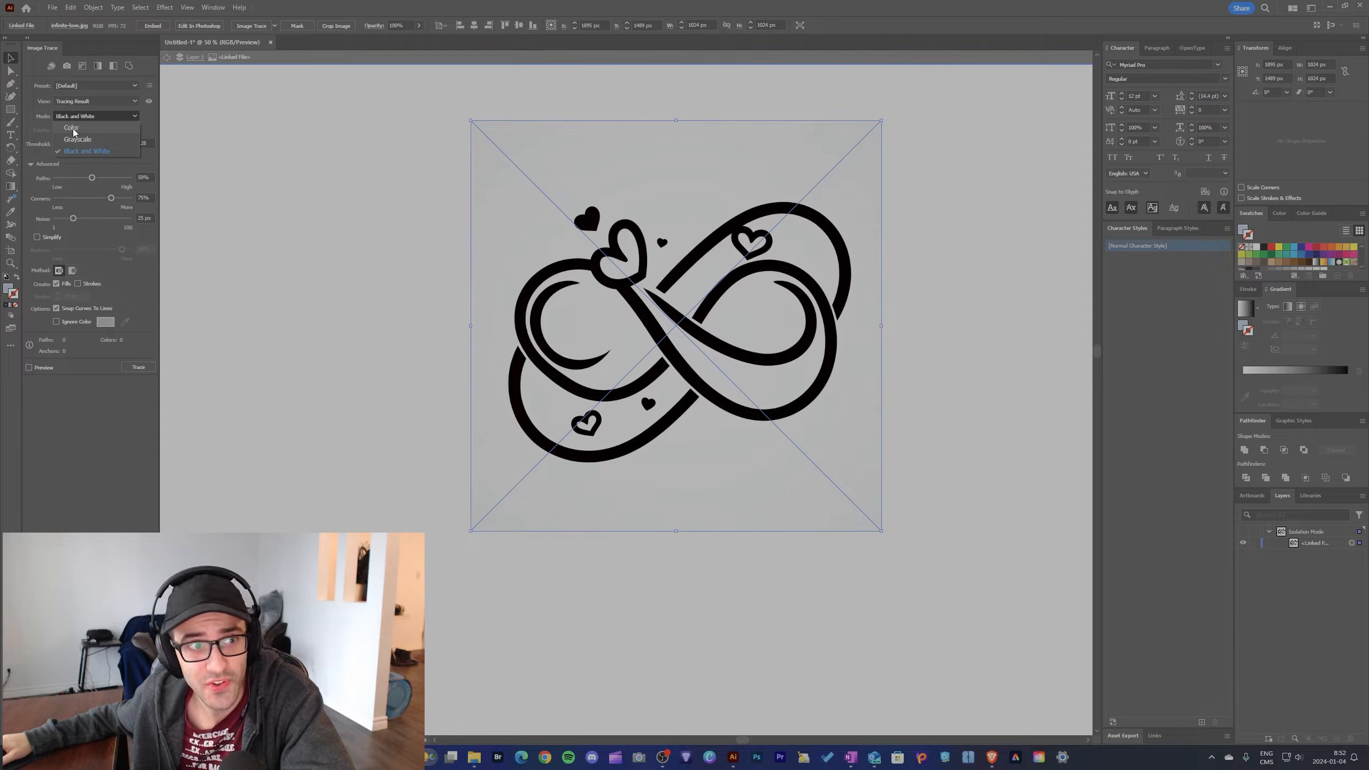
{"action": "left_click", "coordinate": [73, 130]}
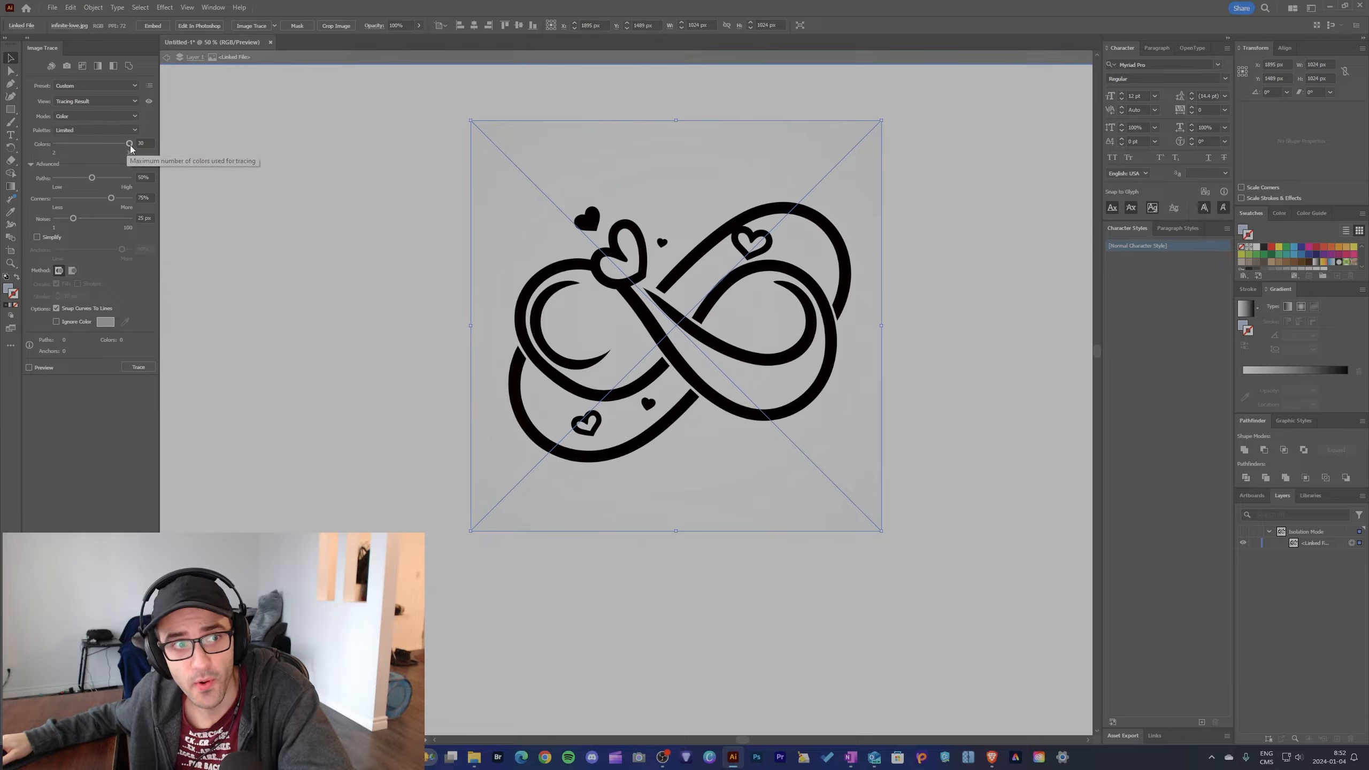
{"action": "left_click_drag", "start_coordinate": [130, 148], "coordinate": [64, 149]}
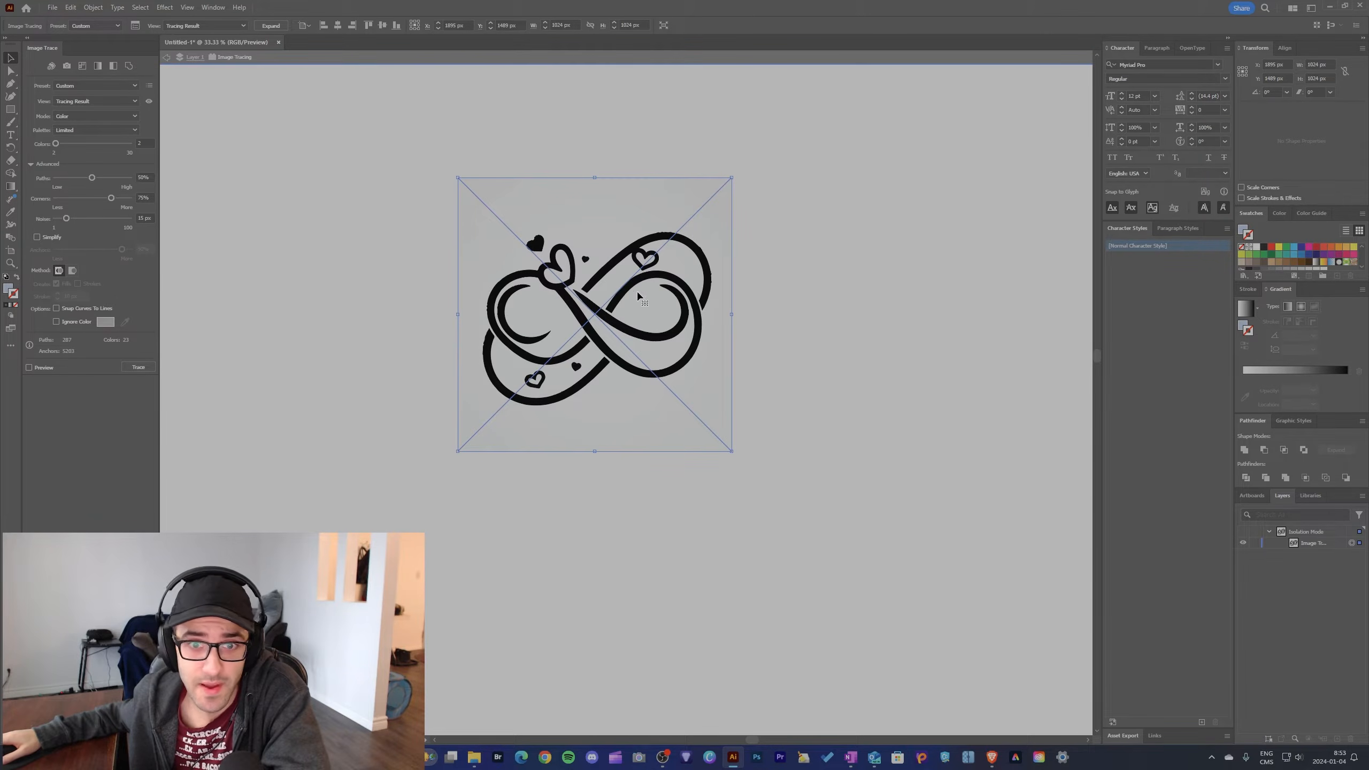
Step: Turn on Ignore Color for the infinity tracing to drop its light background, and shift the traced image slightly upward
{"action": "scroll", "coordinate": [640, 295], "scroll_direction": "right", "scroll_amount": 1}
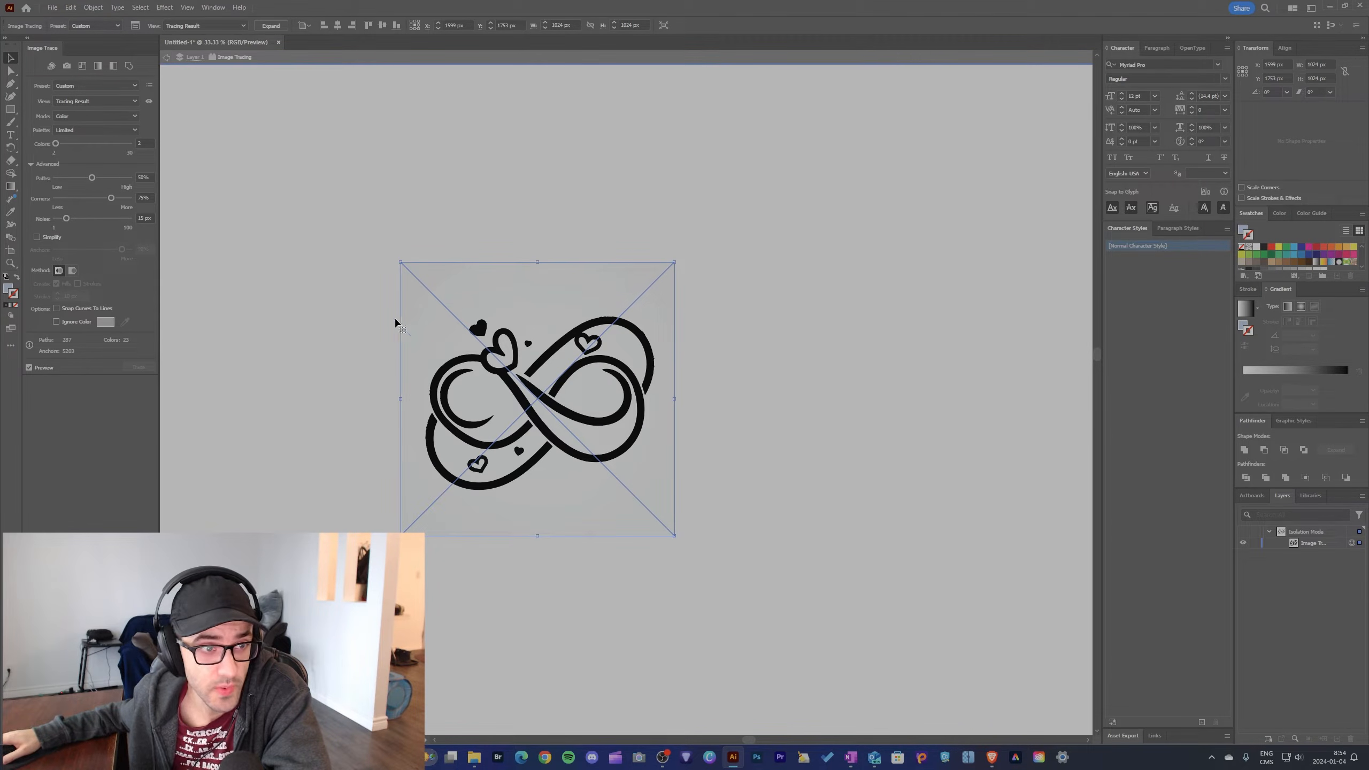
{"action": "left_click", "coordinate": [55, 322]}
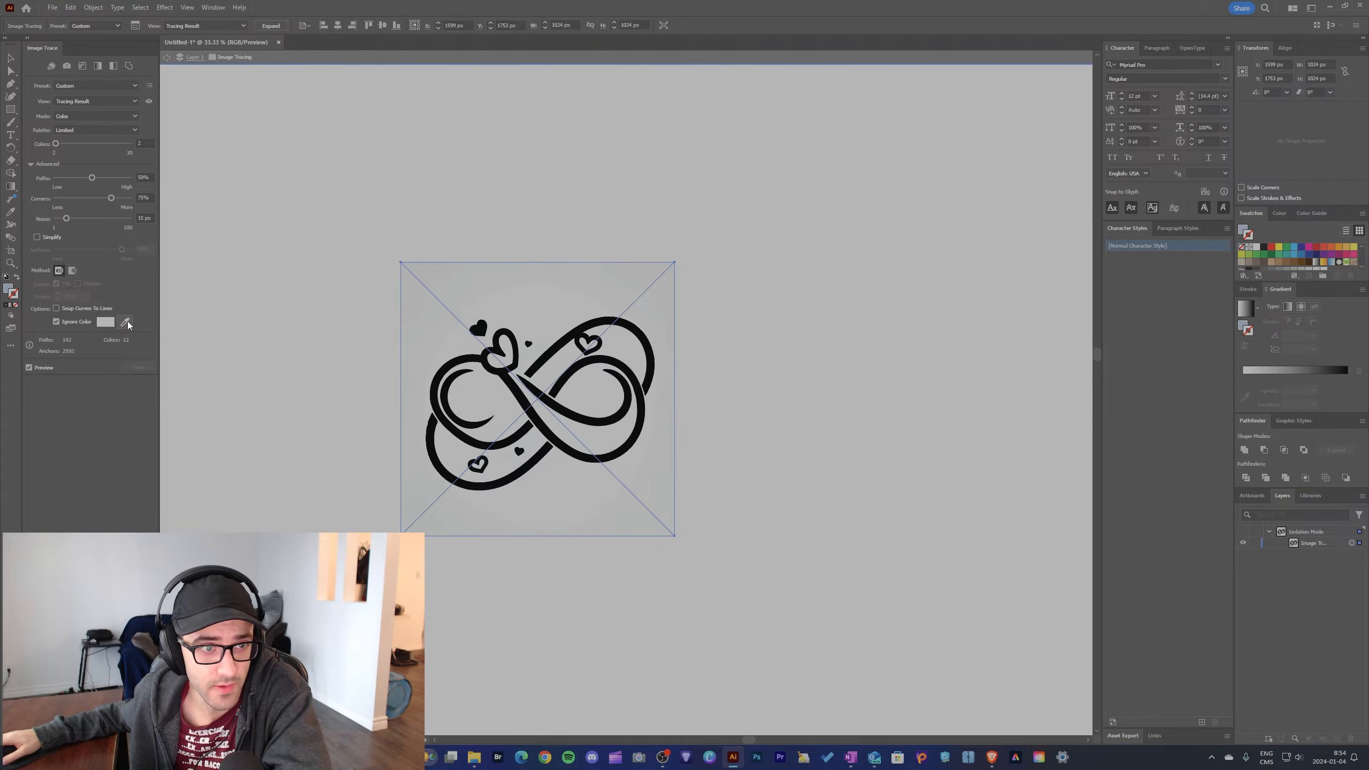
{"action": "mouse_move", "coordinate": [608, 343]}
{"action": "left_mouse_down"}
{"action": "mouse_move", "coordinate": [975, 342]}
{"action": "mouse_move", "coordinate": [939, 315]}
{"action": "mouse_move", "coordinate": [835, 322]}
{"action": "mouse_move", "coordinate": [984, 323]}
{"action": "mouse_move", "coordinate": [985, 353]}
{"action": "mouse_move", "coordinate": [566, 310]}
{"action": "mouse_move", "coordinate": [603, 309]}
{"action": "left_mouse_up"}
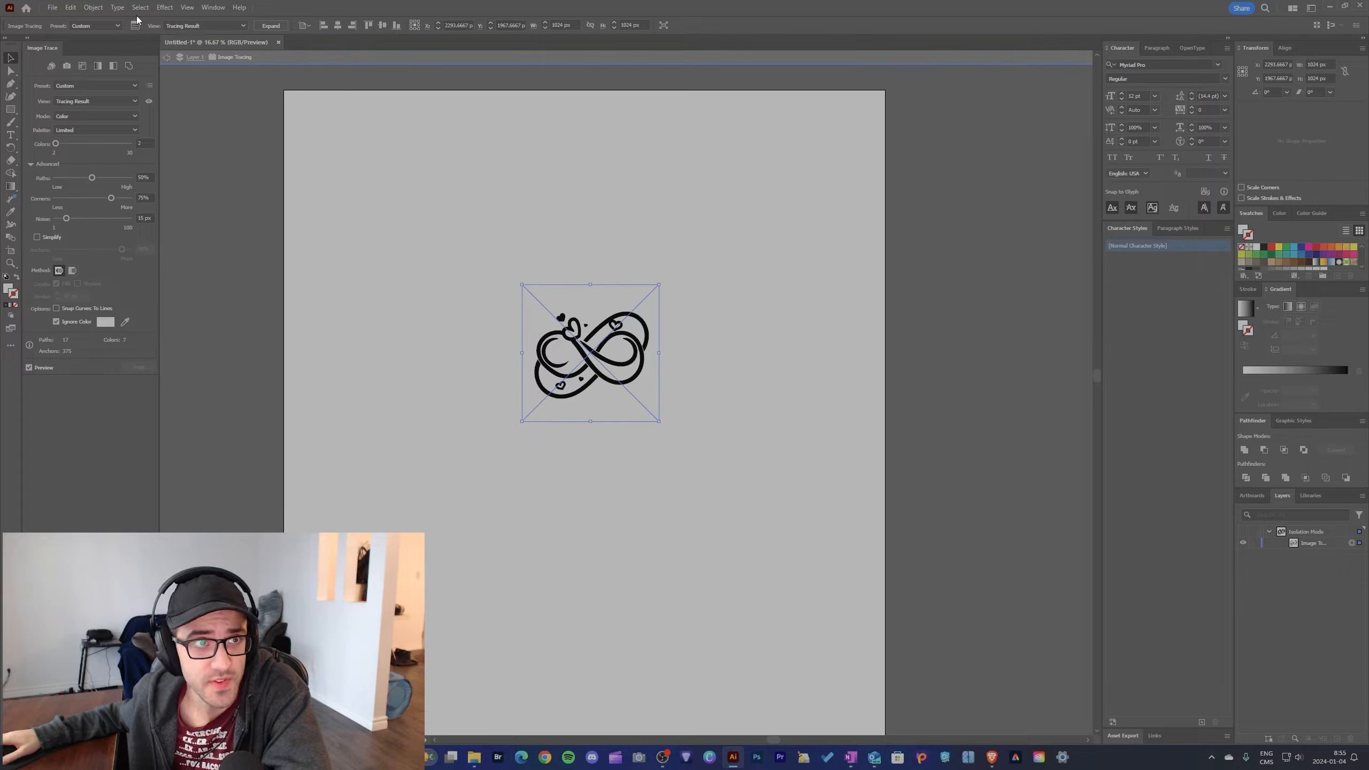
Step: Expand the infinity tracing with Object and Fill, and ungroup the resulting shapes
{"action": "left_click", "coordinate": [93, 7]}
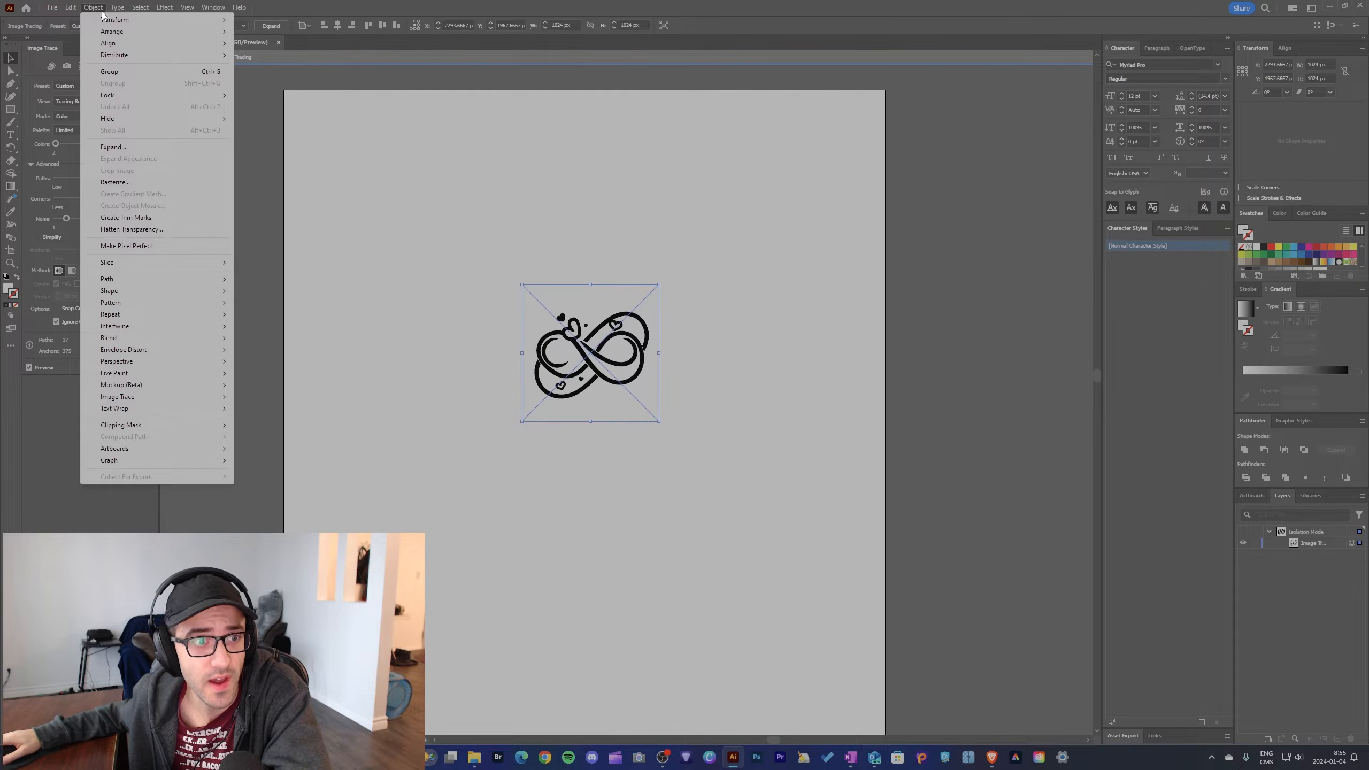
{"action": "left_click", "coordinate": [124, 148]}
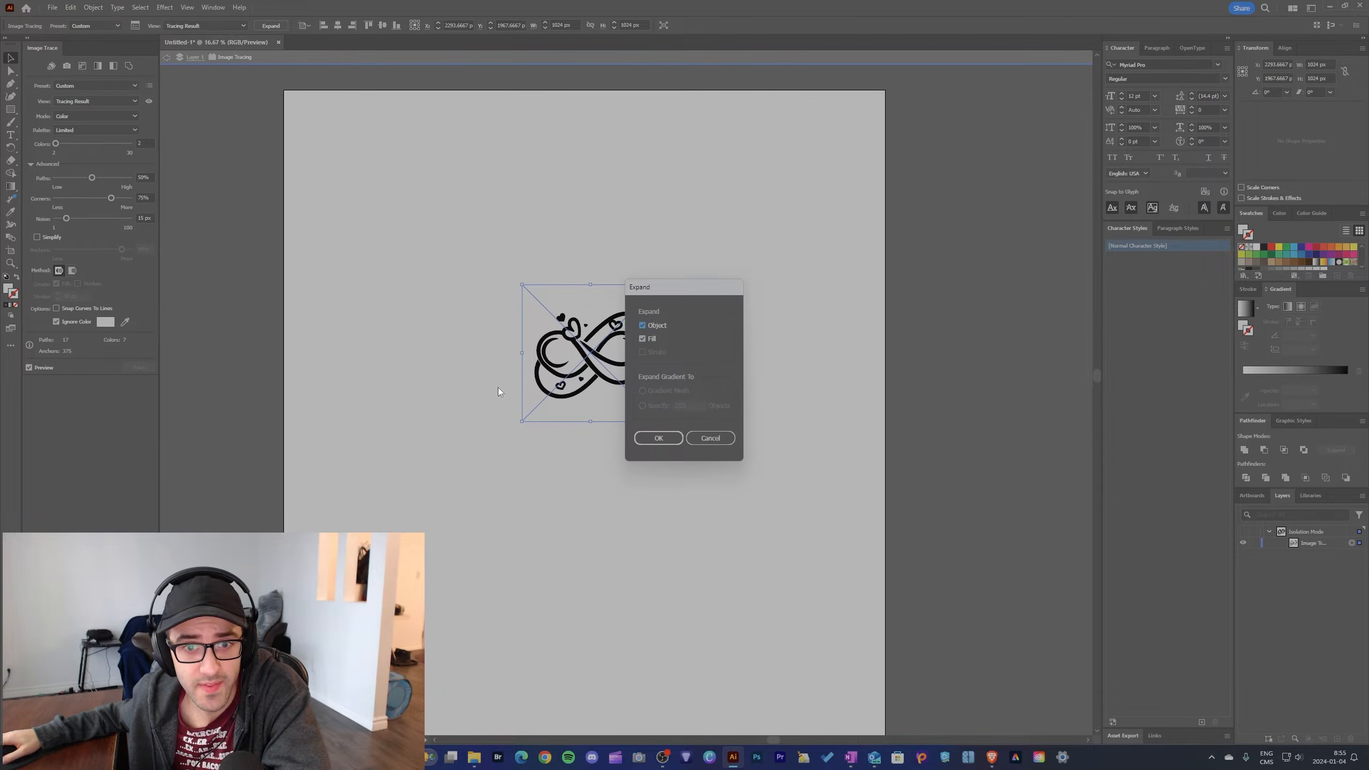
{"action": "left_click", "coordinate": [659, 438]}
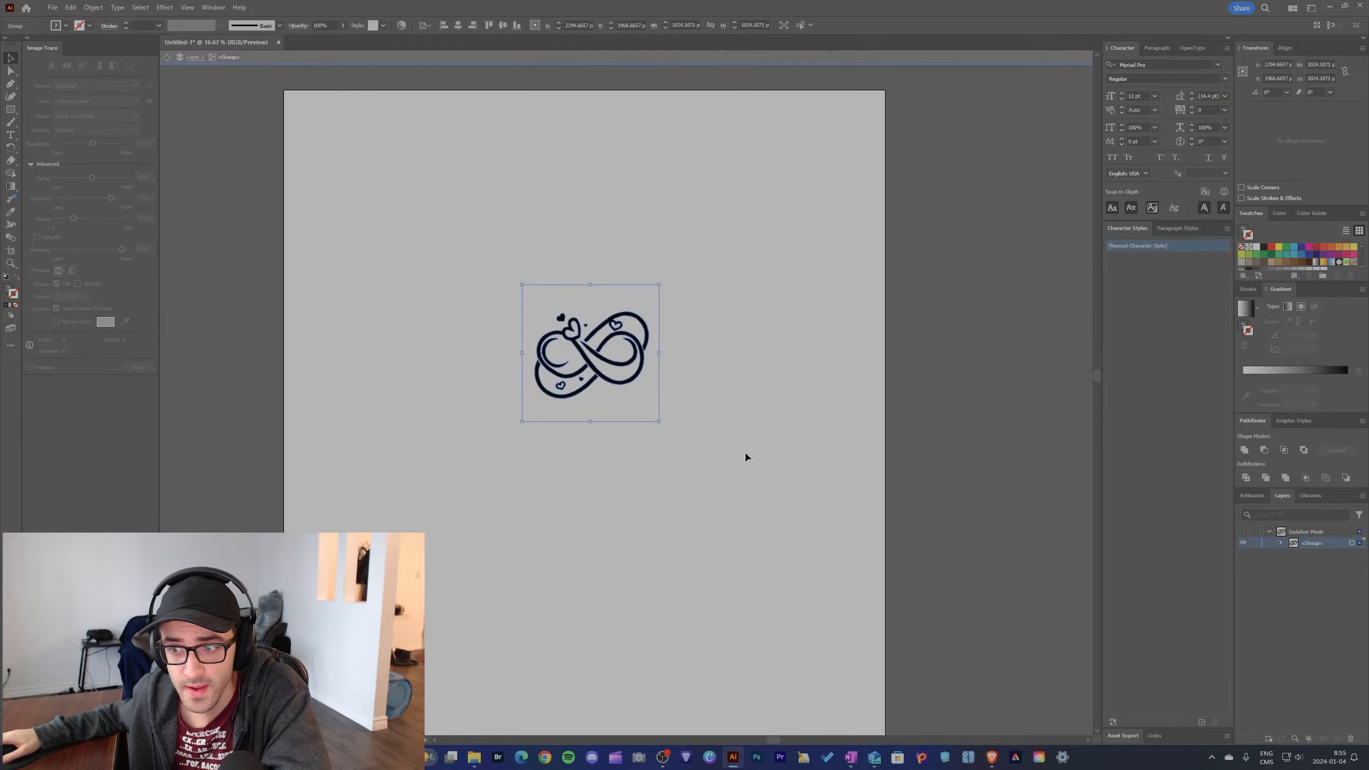
{"action": "left_click", "coordinate": [93, 7]}
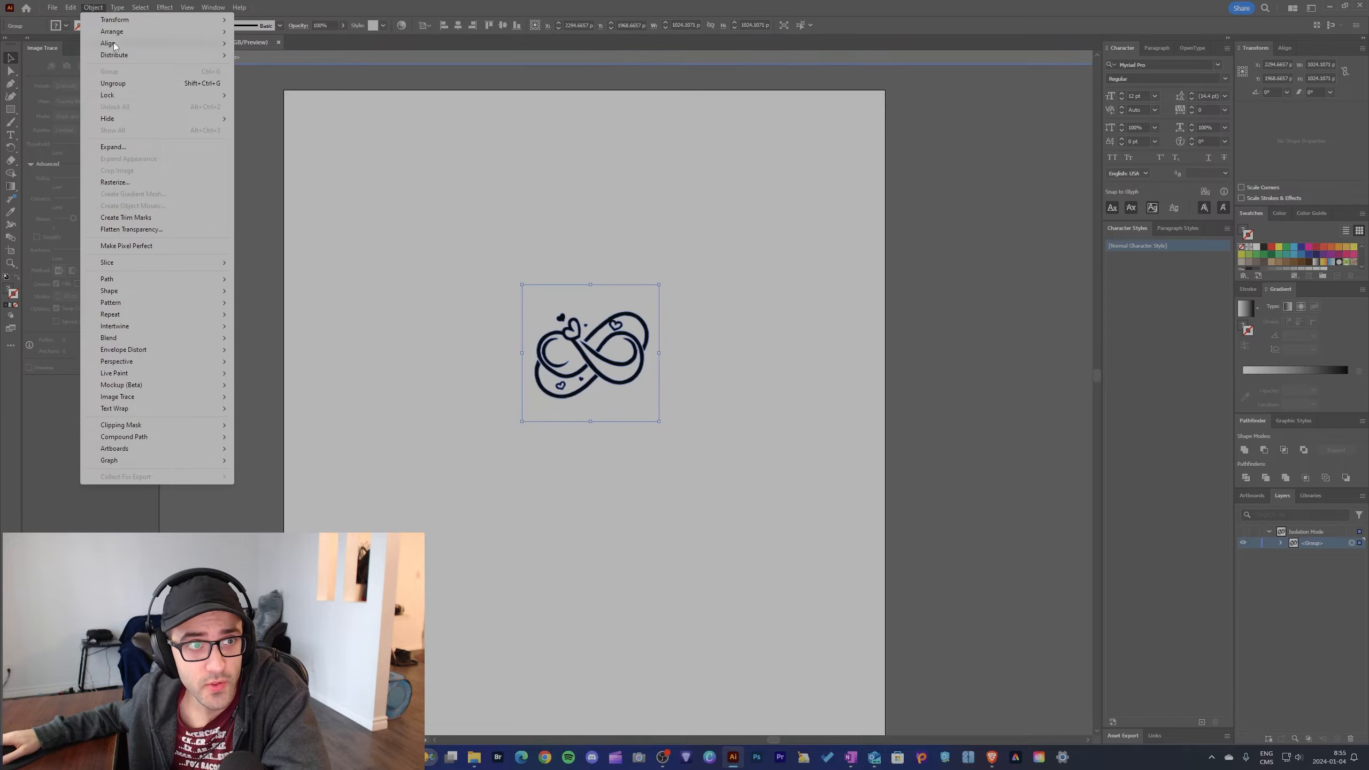
{"action": "left_click", "coordinate": [130, 87]}
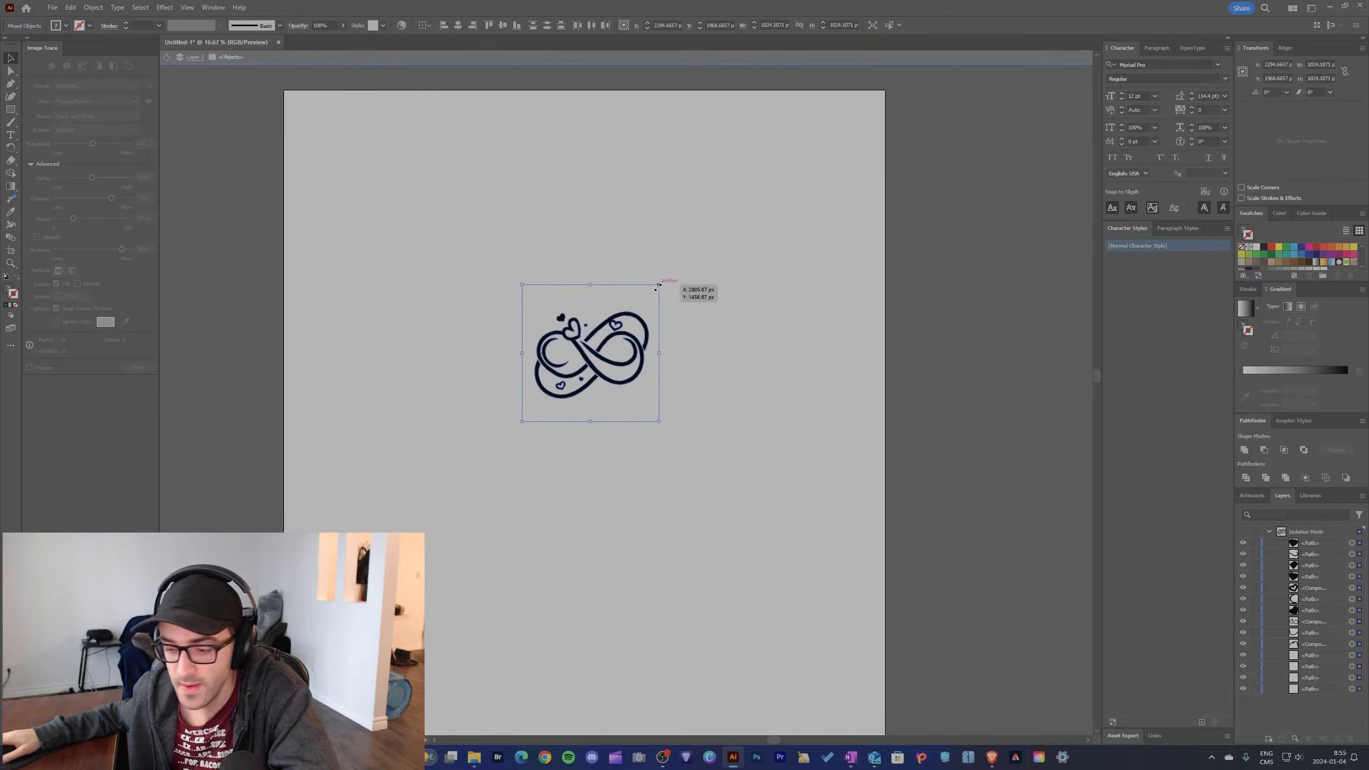
Step: Enlarge the ungrouped infinity artwork to about 2276 px square and move it down and left on the artboard
{"action": "left_click_drag", "start_coordinate": [659, 284], "coordinate": [955, 118]}
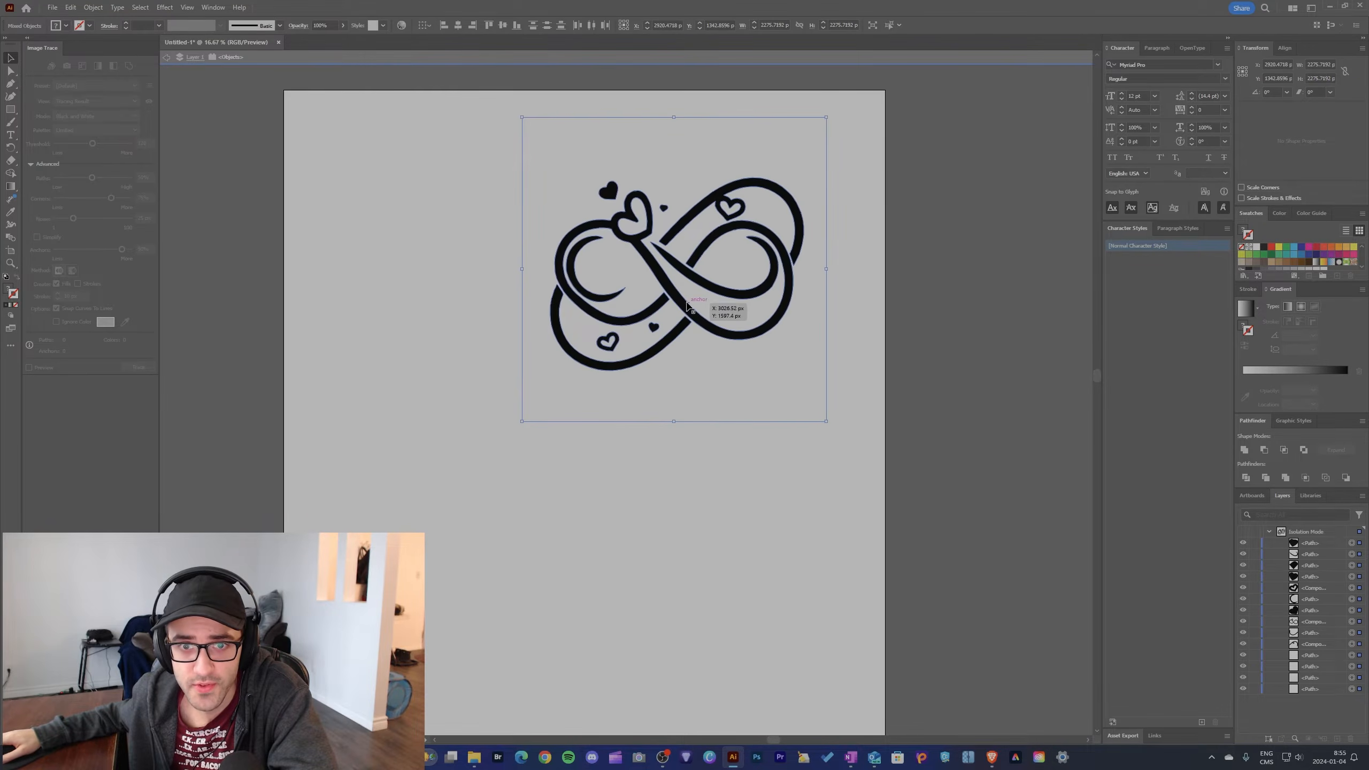
{"action": "left_click_drag", "start_coordinate": [690, 303], "coordinate": [676, 320]}
{"action": "left_click_drag", "start_coordinate": [677, 320], "coordinate": [622, 390]}
Step: Move the small solid heart above the infinity symbol slightly upward and recolor its fill to olive
{"action": "left_click", "coordinate": [546, 283]}
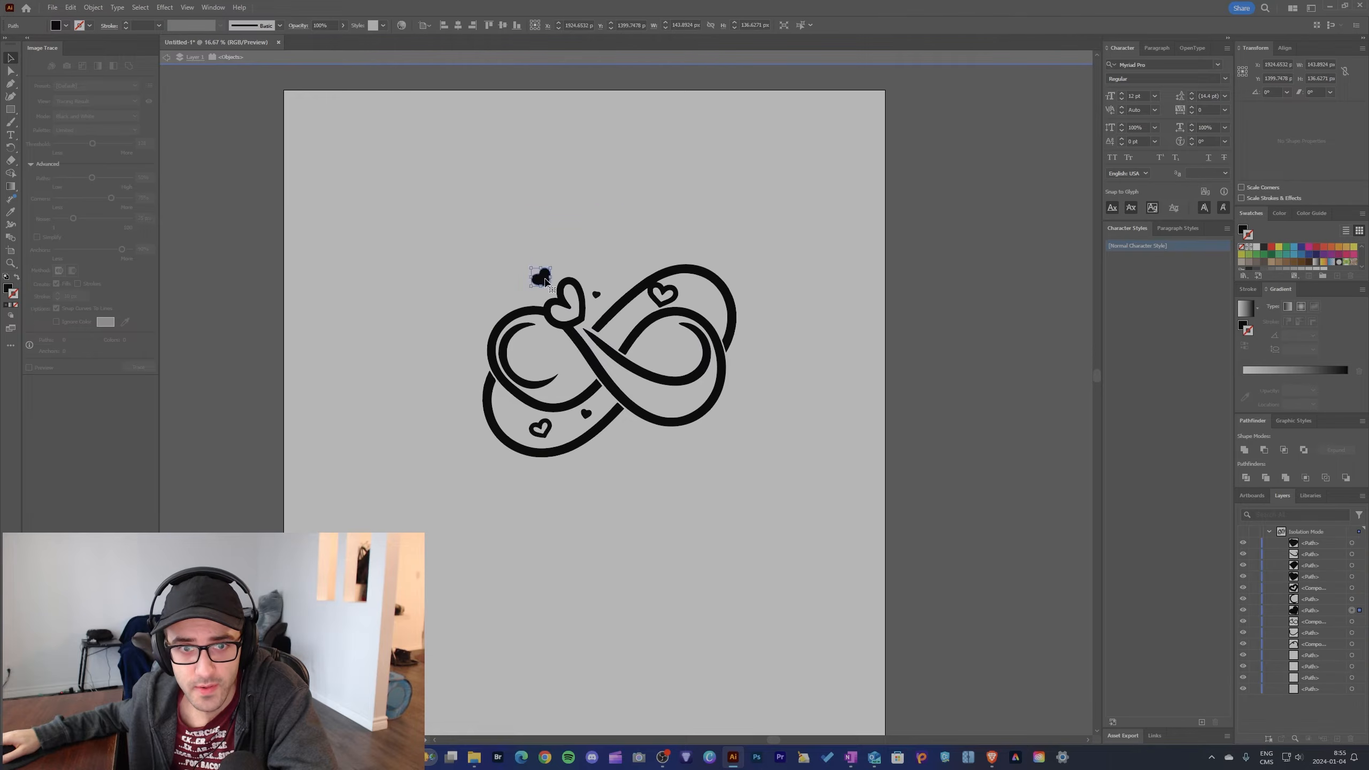
{"action": "left_click_drag", "start_coordinate": [545, 281], "coordinate": [550, 254]}
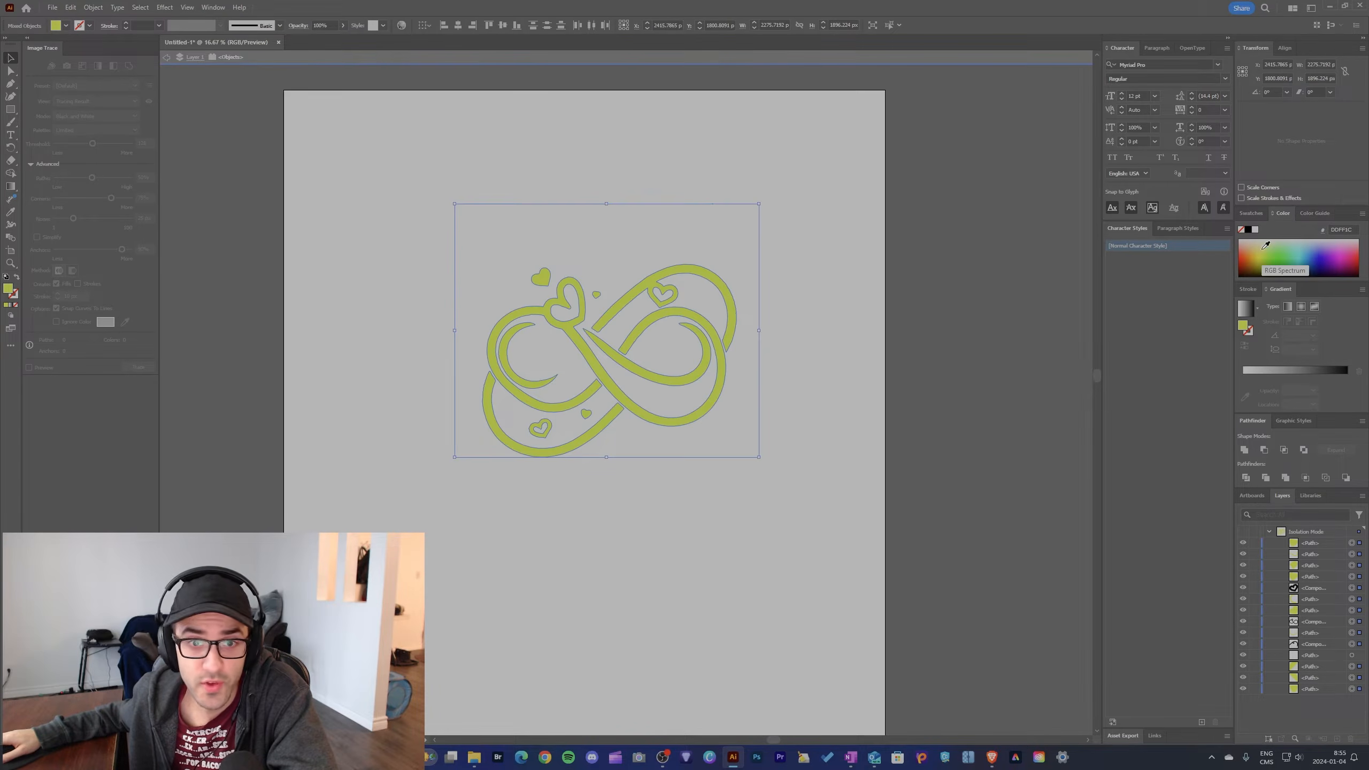
{"action": "left_click_drag", "start_coordinate": [1266, 246], "coordinate": [1283, 268]}
Step: Select the whole infinity artwork on the artboard and delete it
{"action": "left_click", "coordinate": [911, 239]}
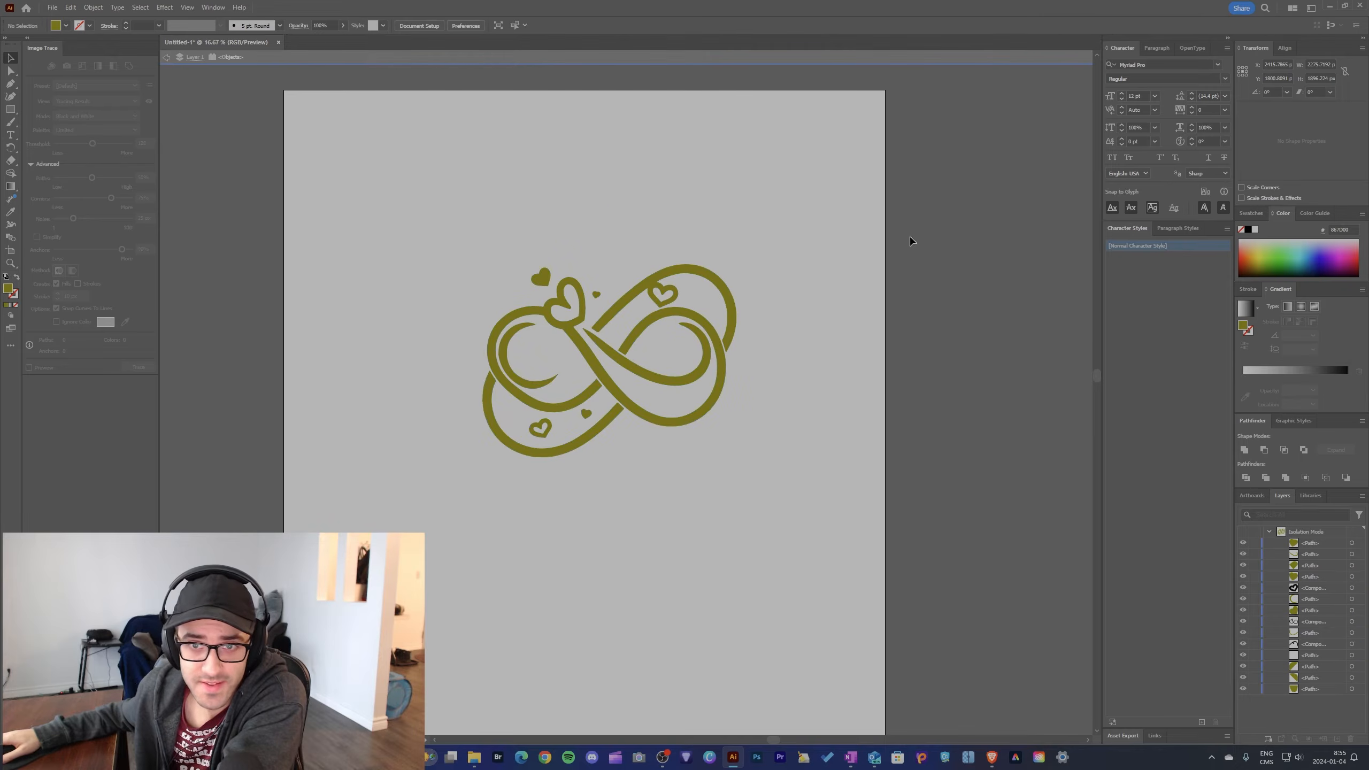
{"action": "left_click_drag", "start_coordinate": [1001, 179], "coordinate": [374, 479]}
{"action": "key", "text": "Delete"}
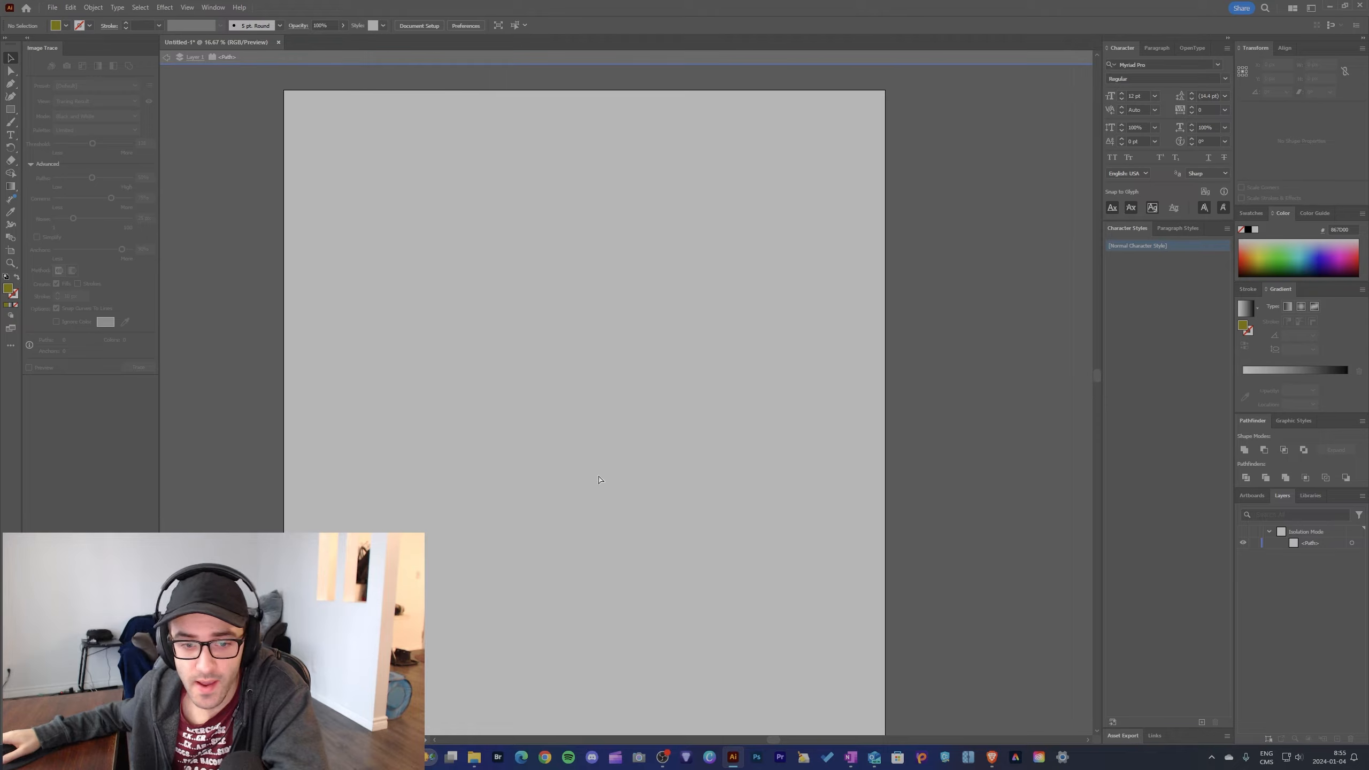
Step: Place the pixel-fox image from the Downloads folder on the artboard
{"action": "scroll", "coordinate": [595, 472], "scroll_direction": "right", "scroll_amount": 1}
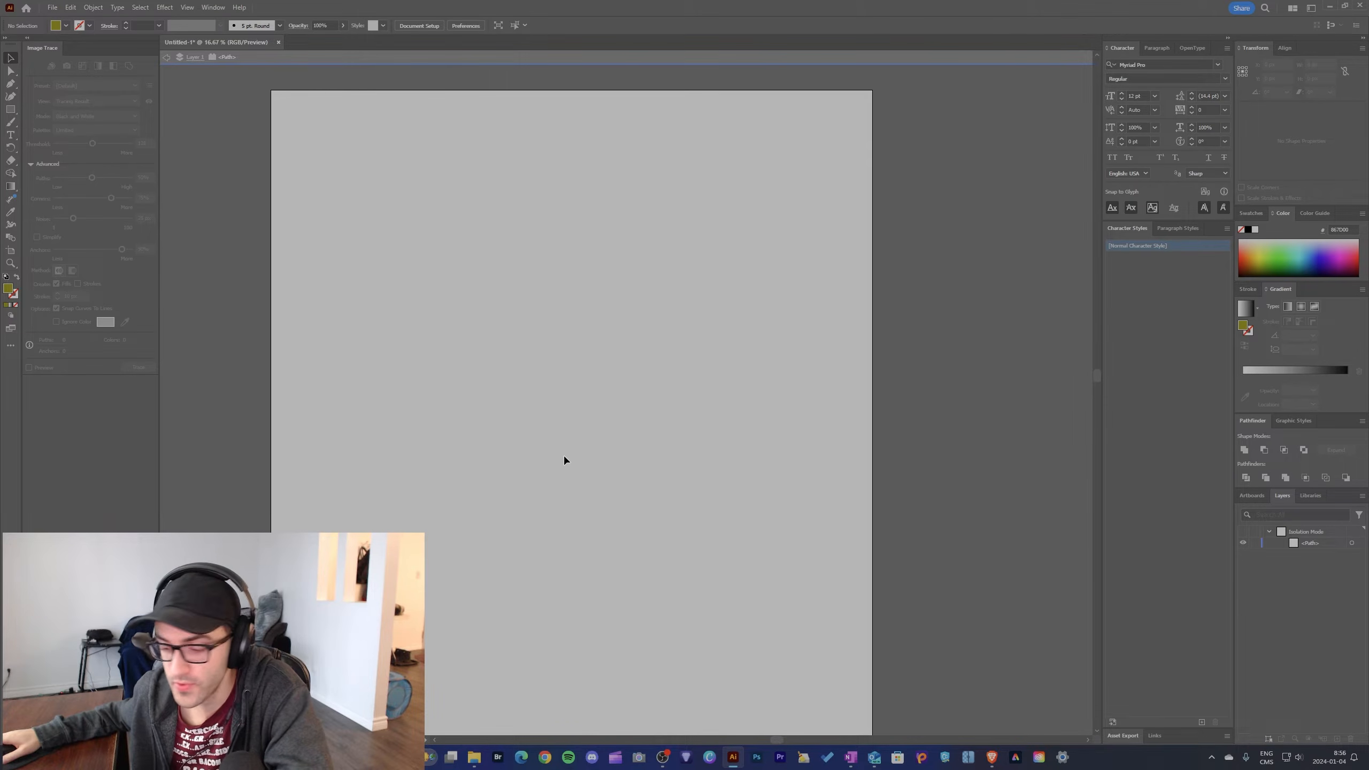
{"action": "scroll", "coordinate": [562, 460], "scroll_direction": "down", "scroll_amount": 1}
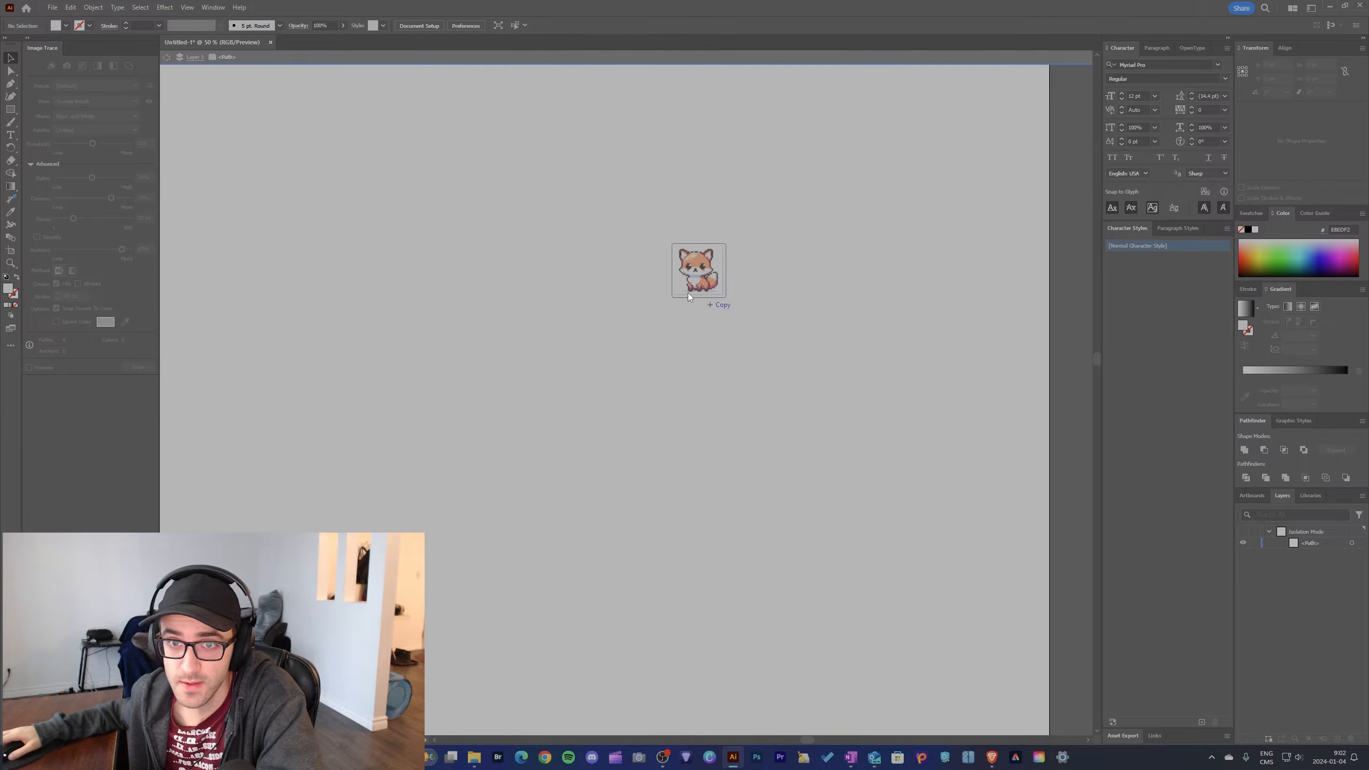
{"action": "left_click_drag", "start_coordinate": [688, 294], "coordinate": [638, 338]}
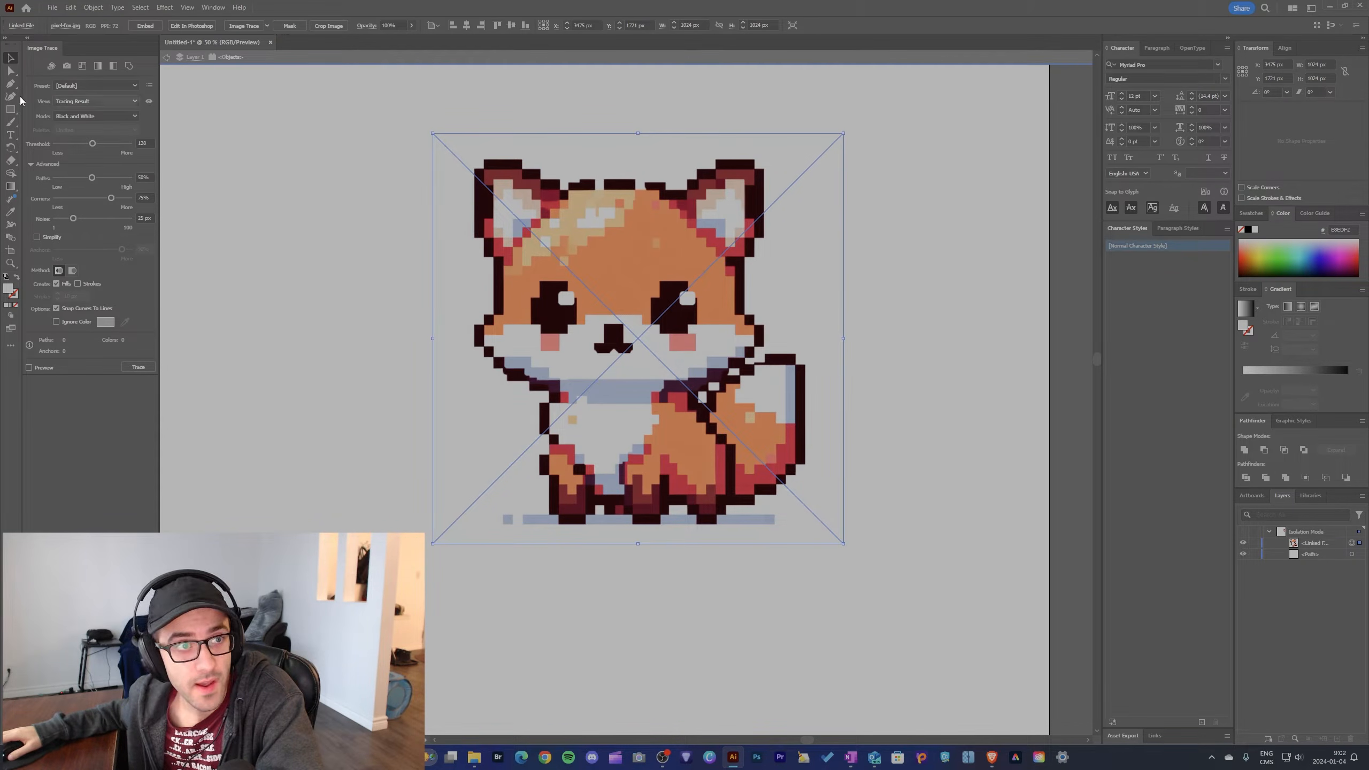
Step: Trace the fox image in Color mode with a Limited palette of 5 colors, and move it toward the artboard's right edge
{"action": "left_click", "coordinate": [64, 115]}
{"action": "left_click", "coordinate": [84, 127]}
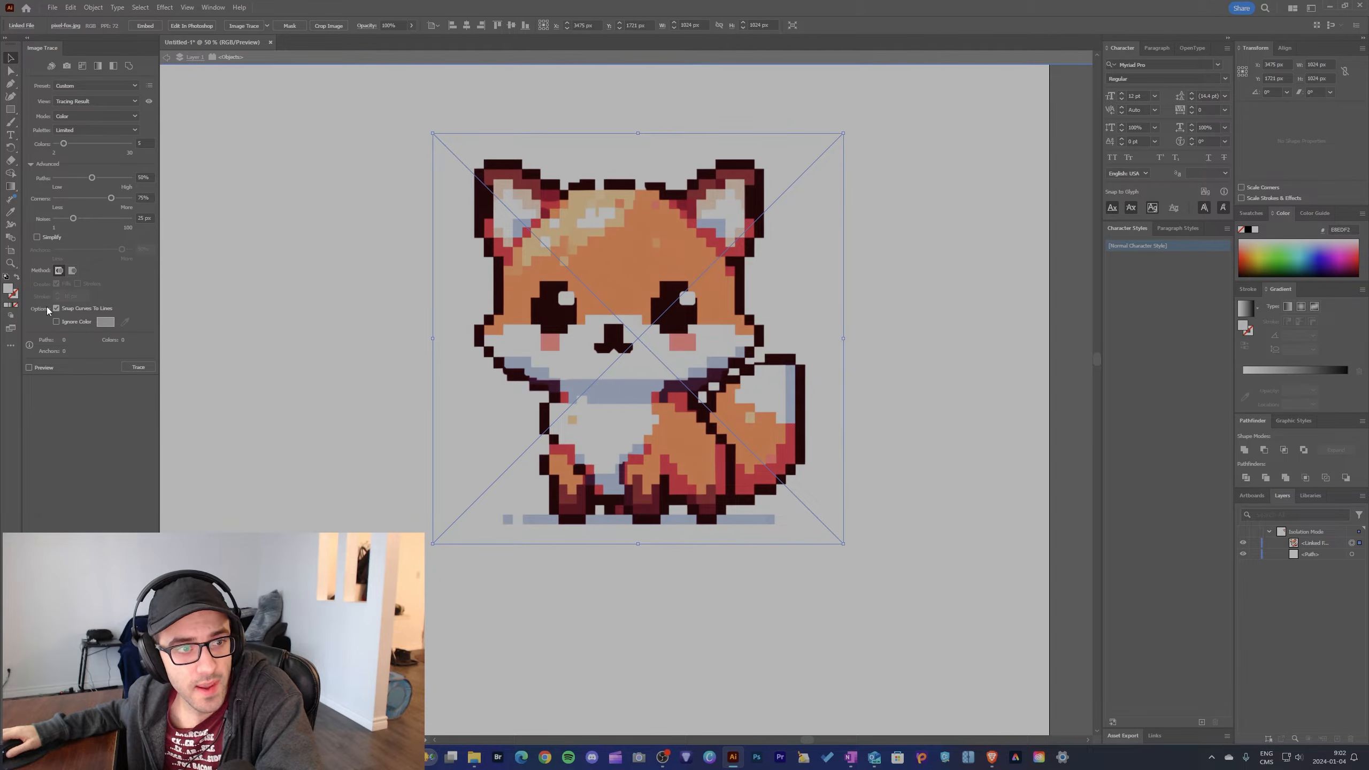
{"action": "left_click", "coordinate": [30, 368]}
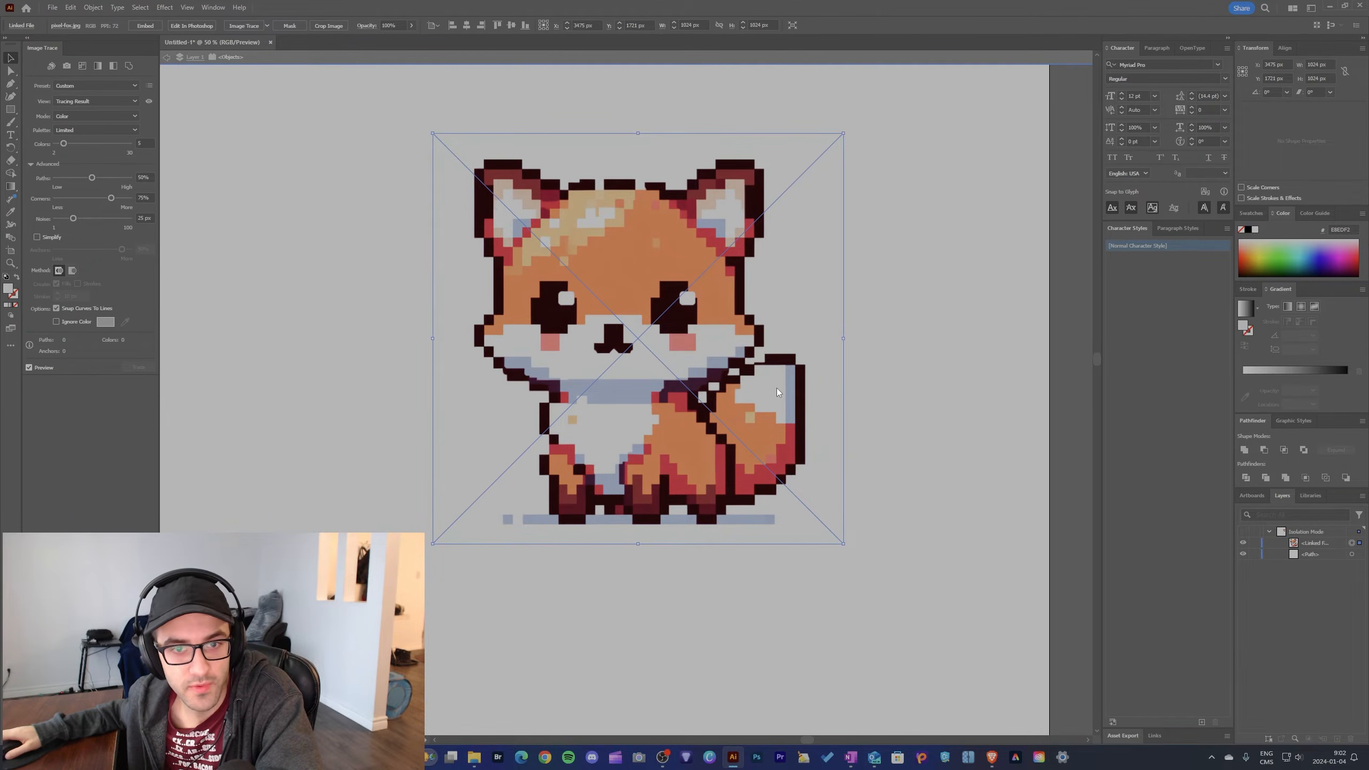
{"action": "scroll", "coordinate": [774, 390], "scroll_direction": "down", "scroll_amount": 2}
{"action": "mouse_move", "coordinate": [784, 378]}
{"action": "left_mouse_down"}
{"action": "mouse_move", "coordinate": [1076, 370]}
{"action": "mouse_move", "coordinate": [838, 359]}
{"action": "left_mouse_up"}
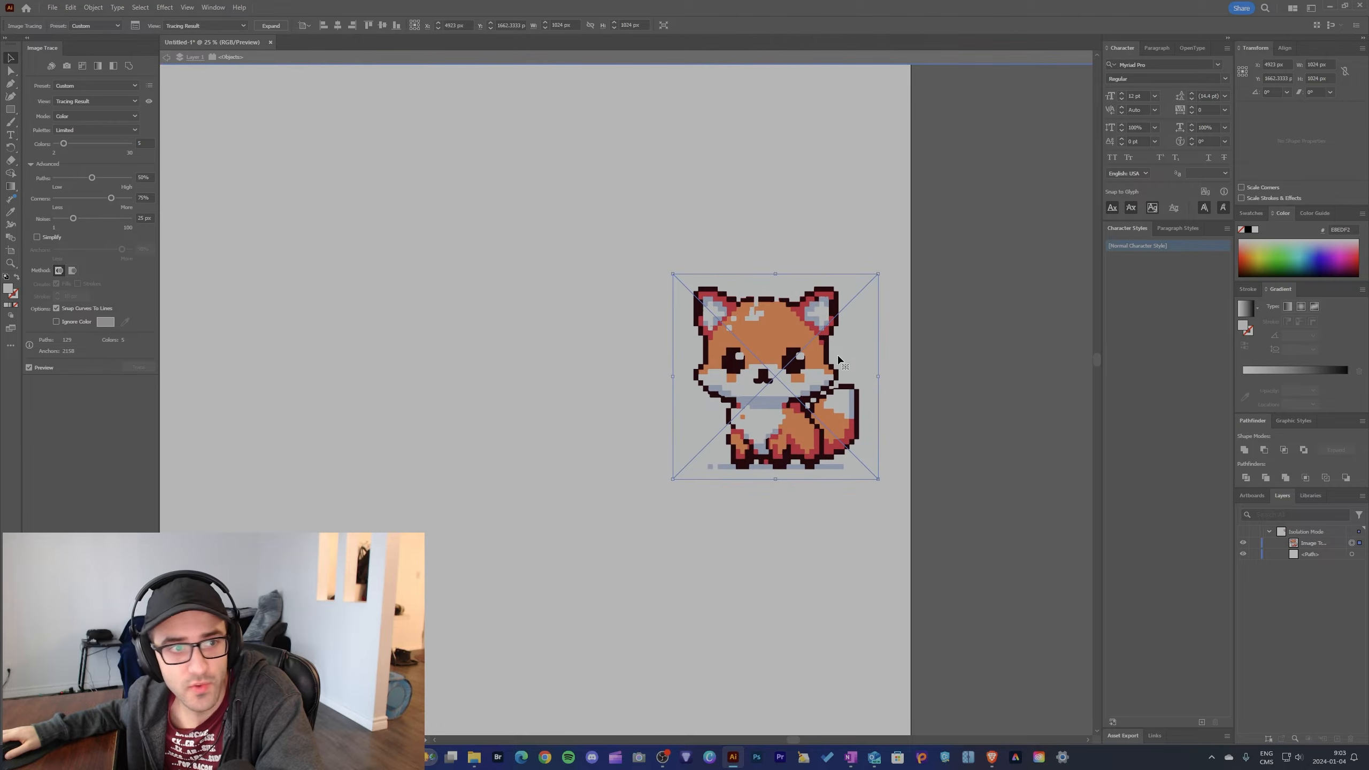
Step: Turn on Ignore Color for the fox tracing and move it off the artboard to inspect the transparent areas
{"action": "left_click", "coordinate": [56, 321]}
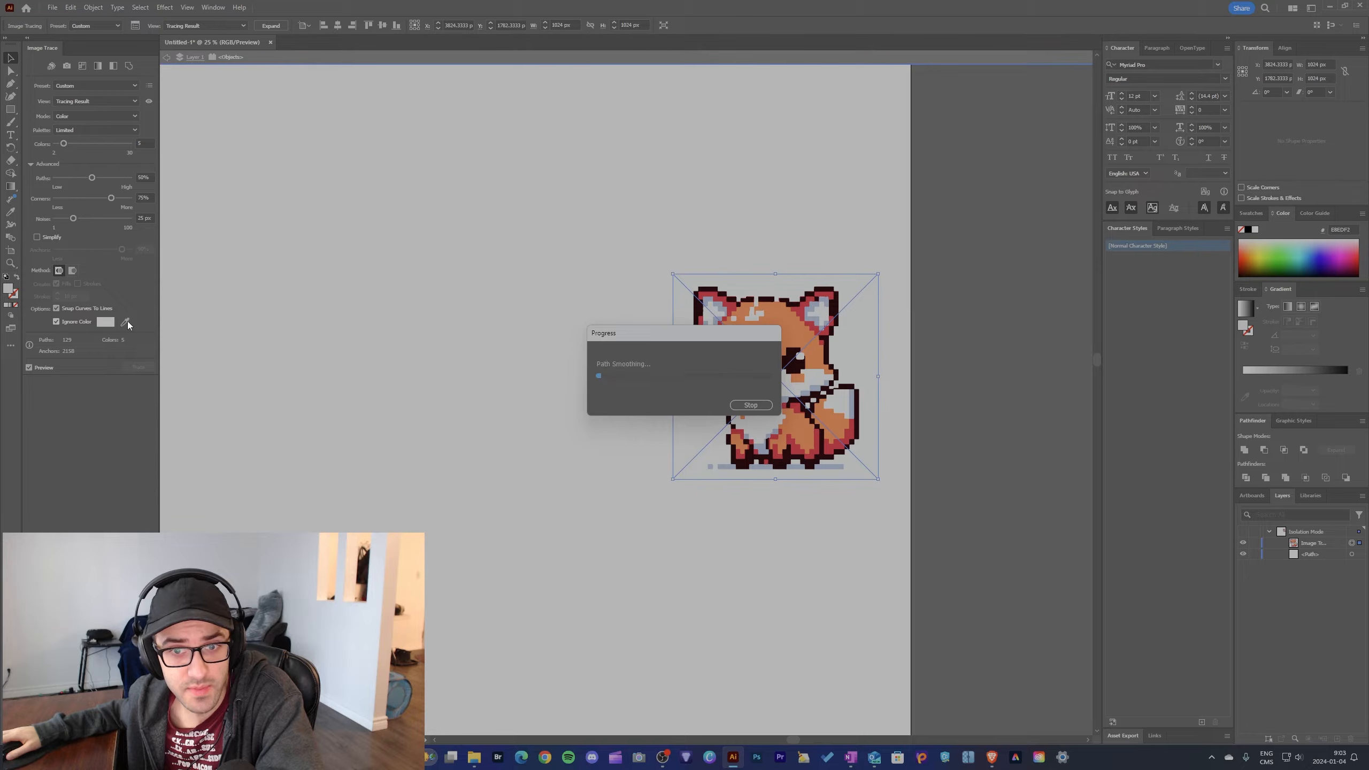
{"action": "left_click_drag", "start_coordinate": [848, 348], "coordinate": [1076, 344]}
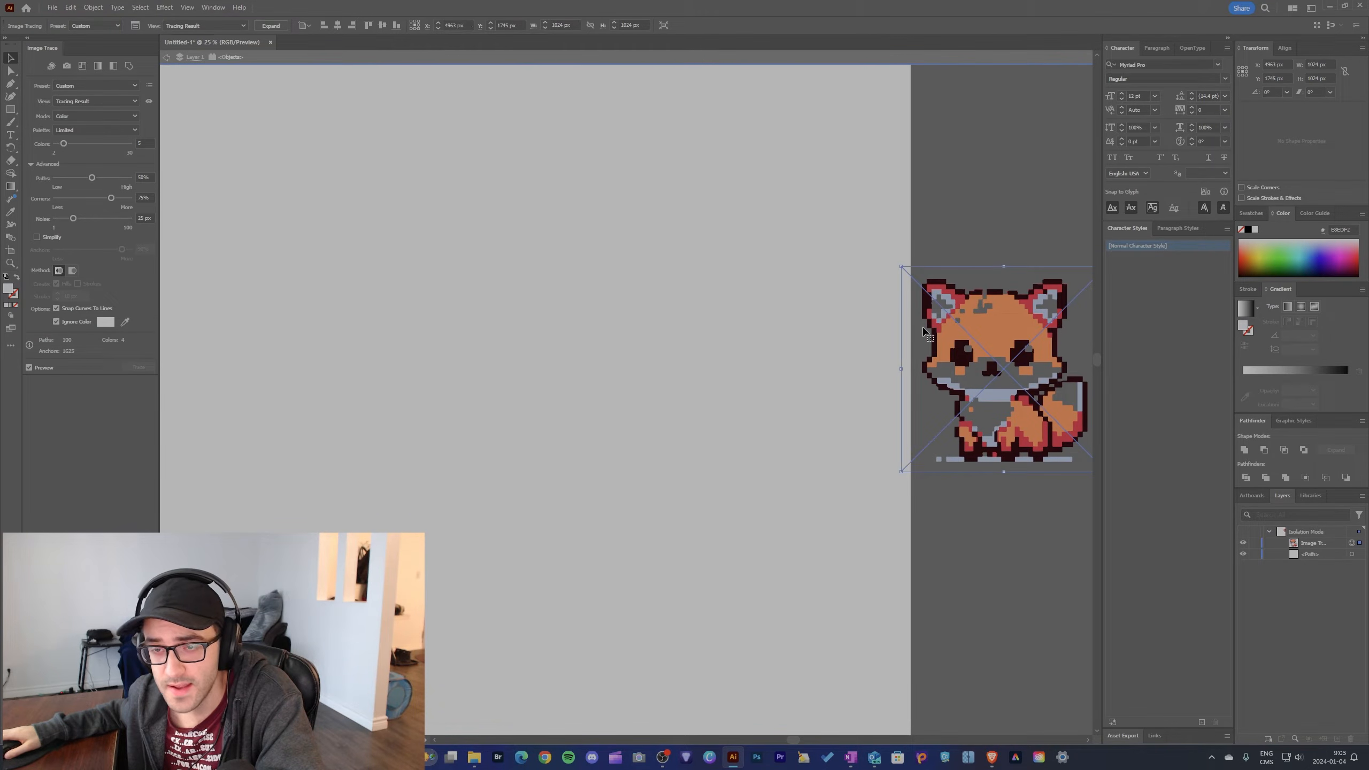
{"action": "scroll", "coordinate": [884, 324], "scroll_direction": "right", "scroll_amount": 5}
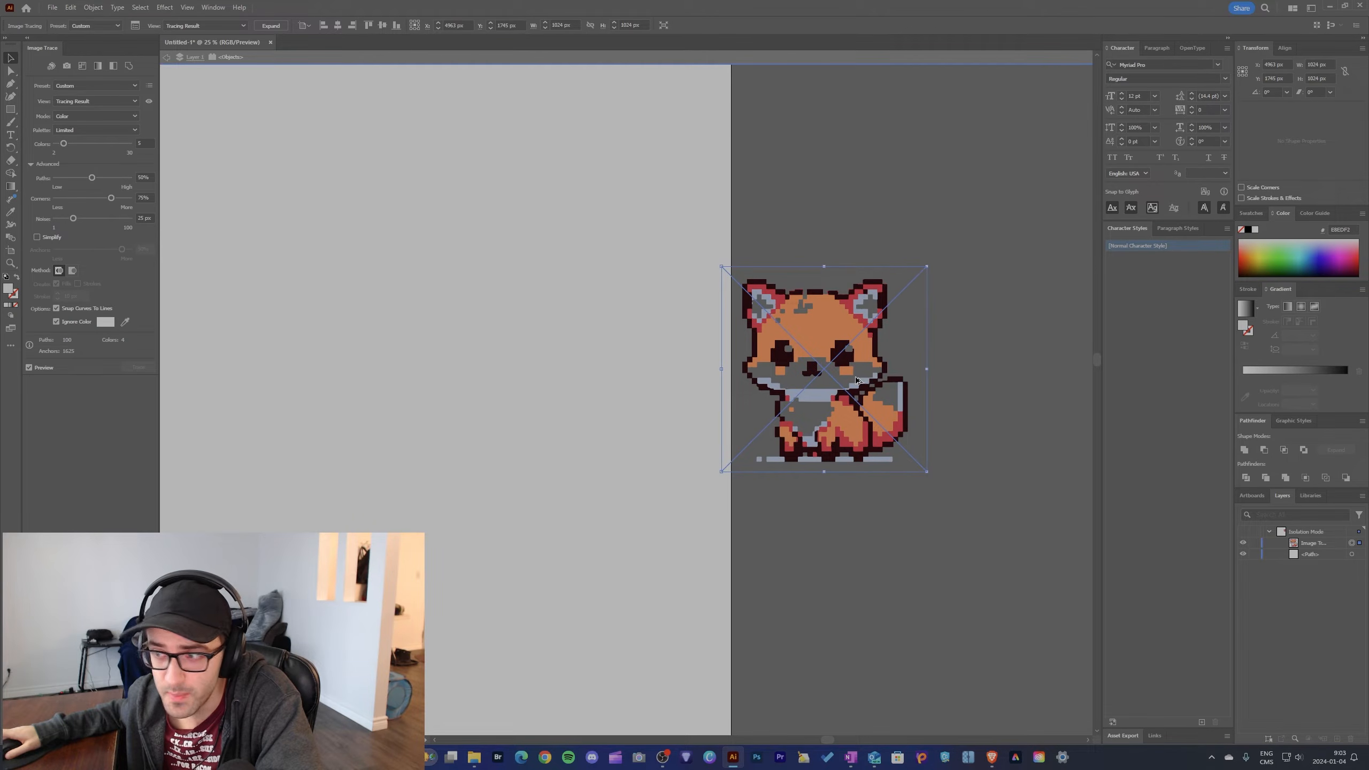
{"action": "scroll", "coordinate": [857, 380], "scroll_direction": "up", "scroll_amount": 2}
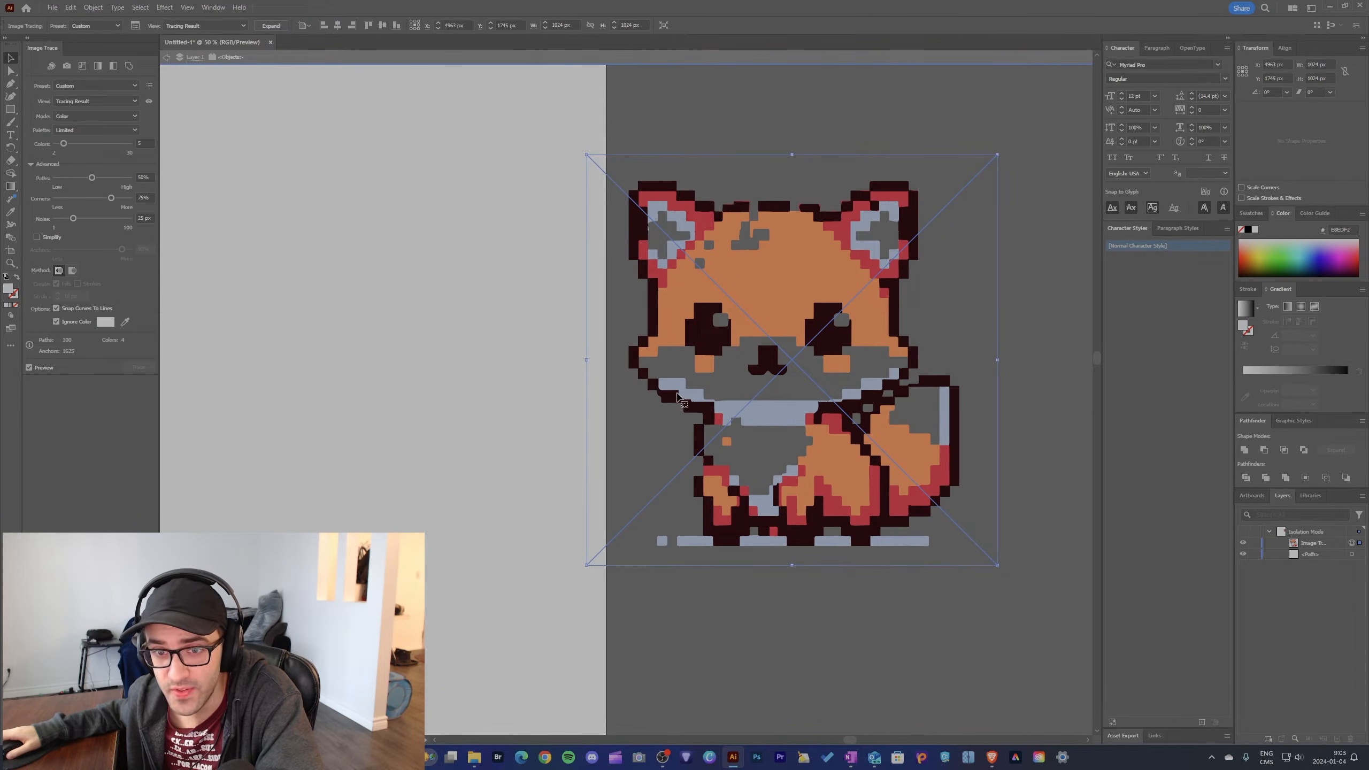
{"action": "scroll", "coordinate": [678, 396], "scroll_direction": "down", "scroll_amount": 1}
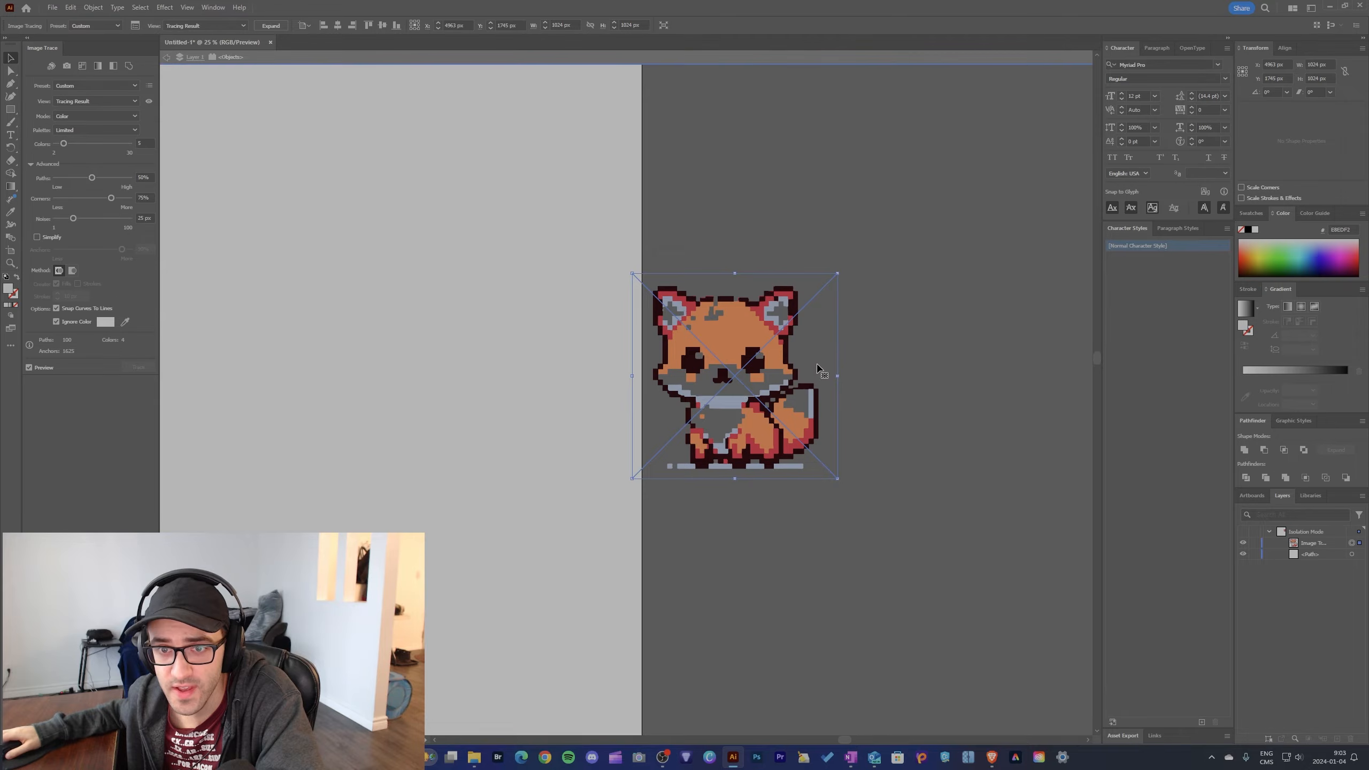
Step: Move the fox tracing back onto the artboard and turn off Ignore Color
{"action": "left_click_drag", "start_coordinate": [822, 372], "coordinate": [518, 368]}
{"action": "left_click", "coordinate": [56, 322]}
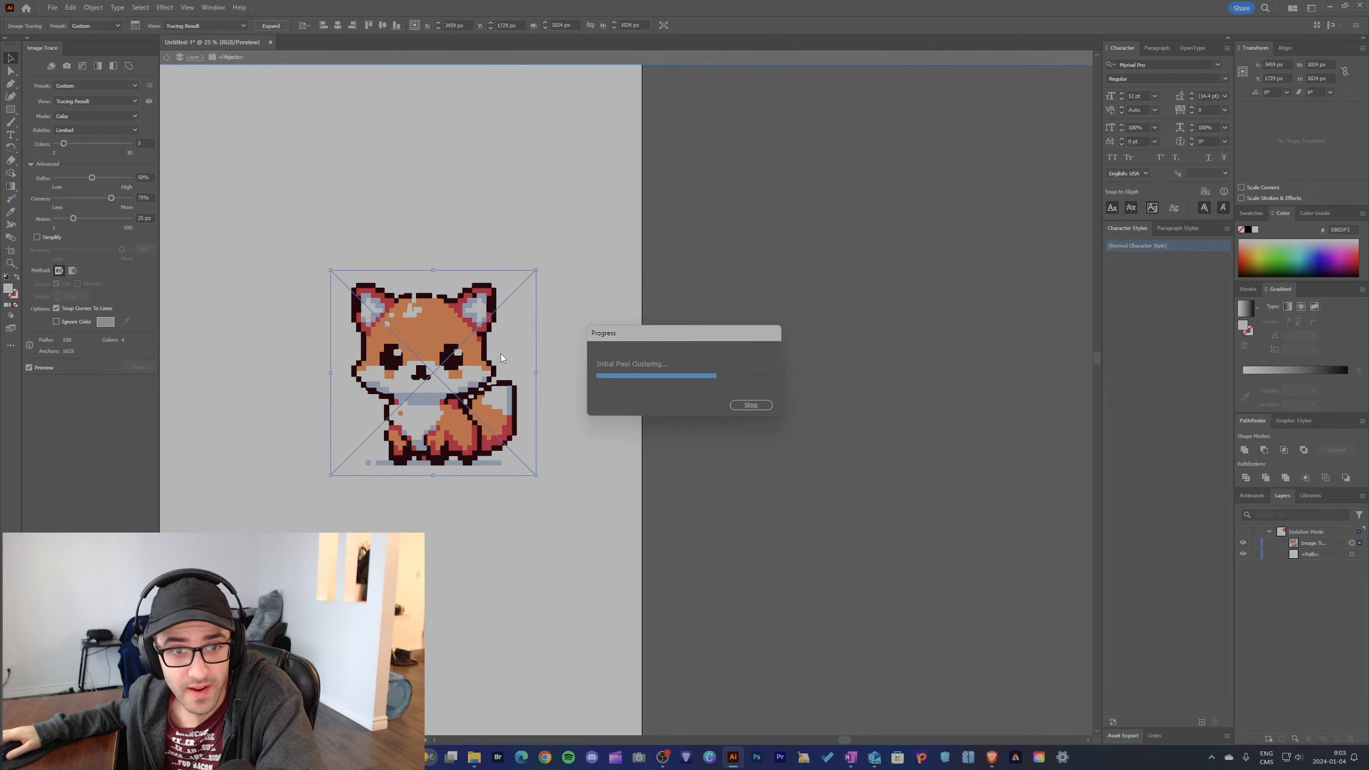
{"action": "left_click_drag", "start_coordinate": [507, 357], "coordinate": [598, 354]}
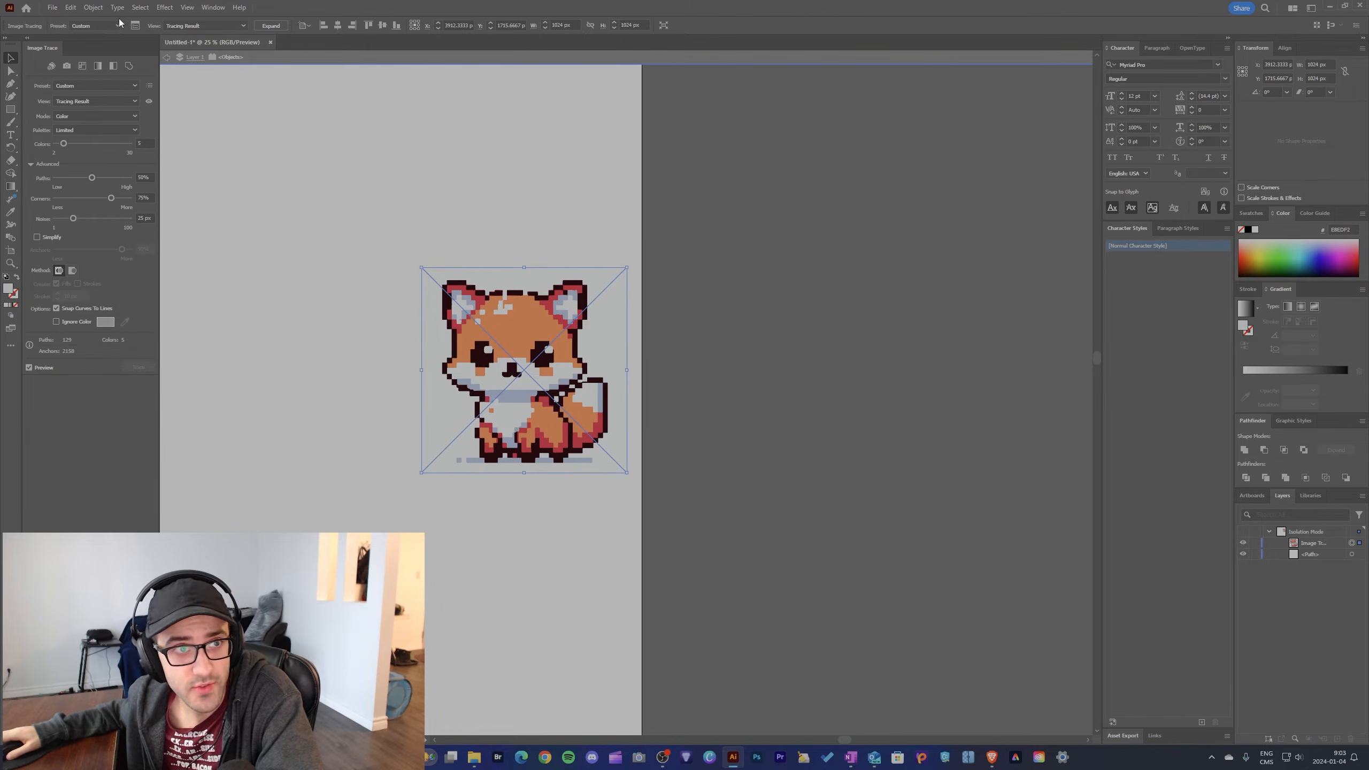
Step: Expand the fox tracing into vector paths with Object and Fill enabled
{"action": "left_click", "coordinate": [92, 11]}
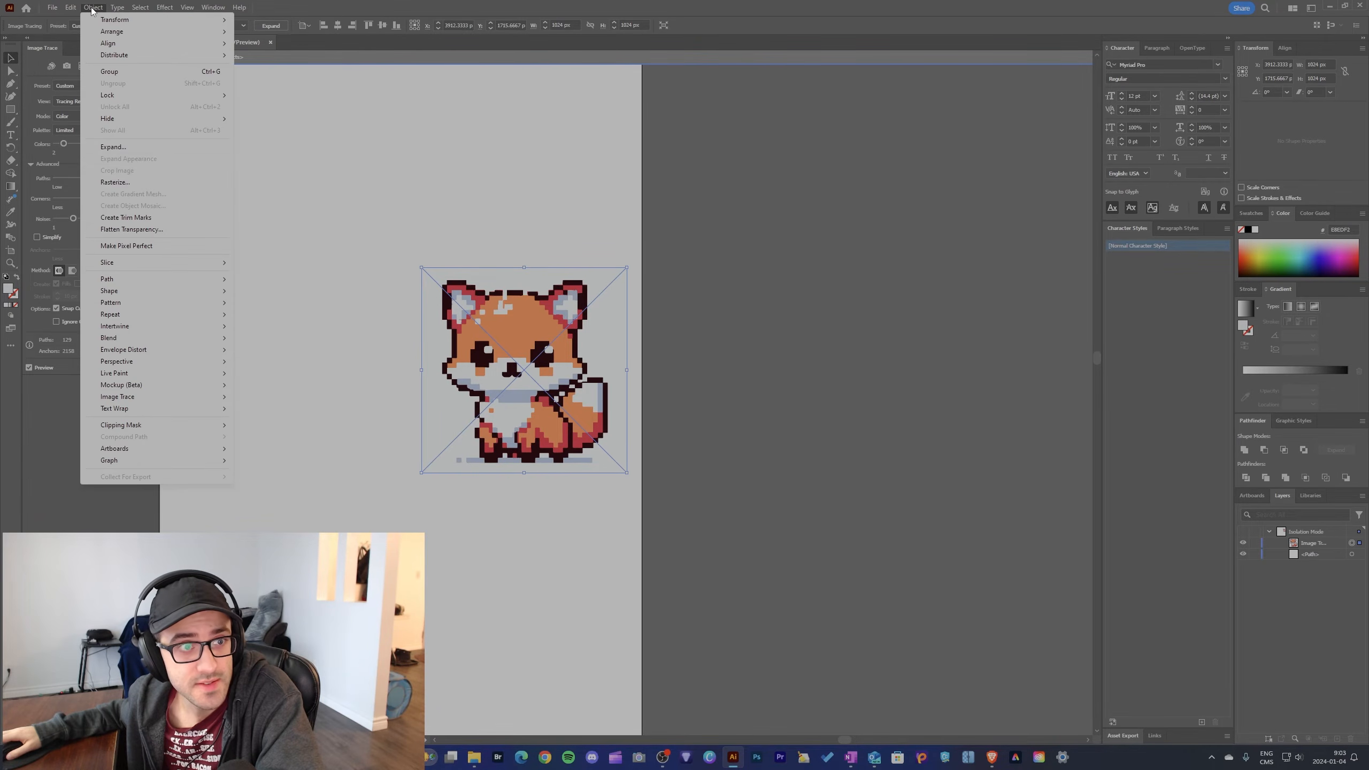
{"action": "left_click", "coordinate": [120, 146]}
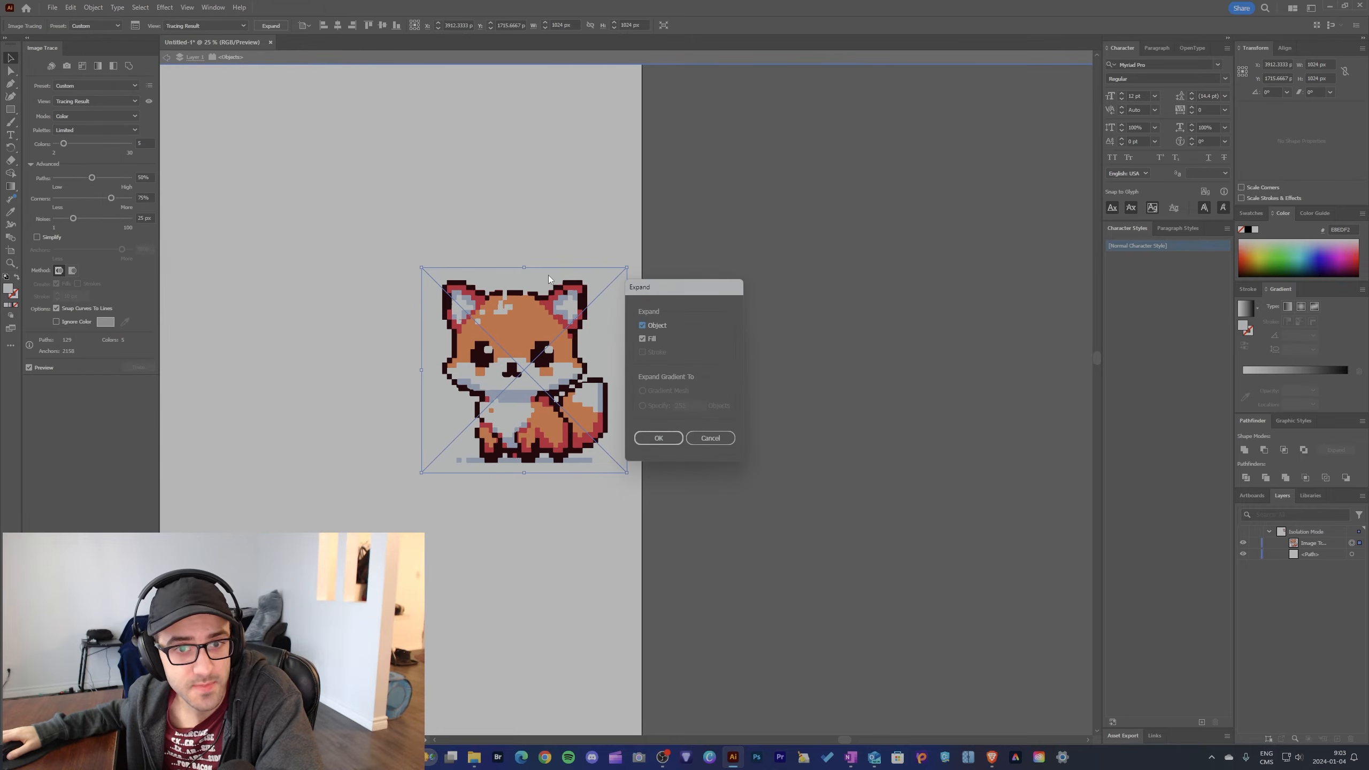
{"action": "left_click", "coordinate": [659, 438]}
{"action": "left_click", "coordinate": [663, 428]}
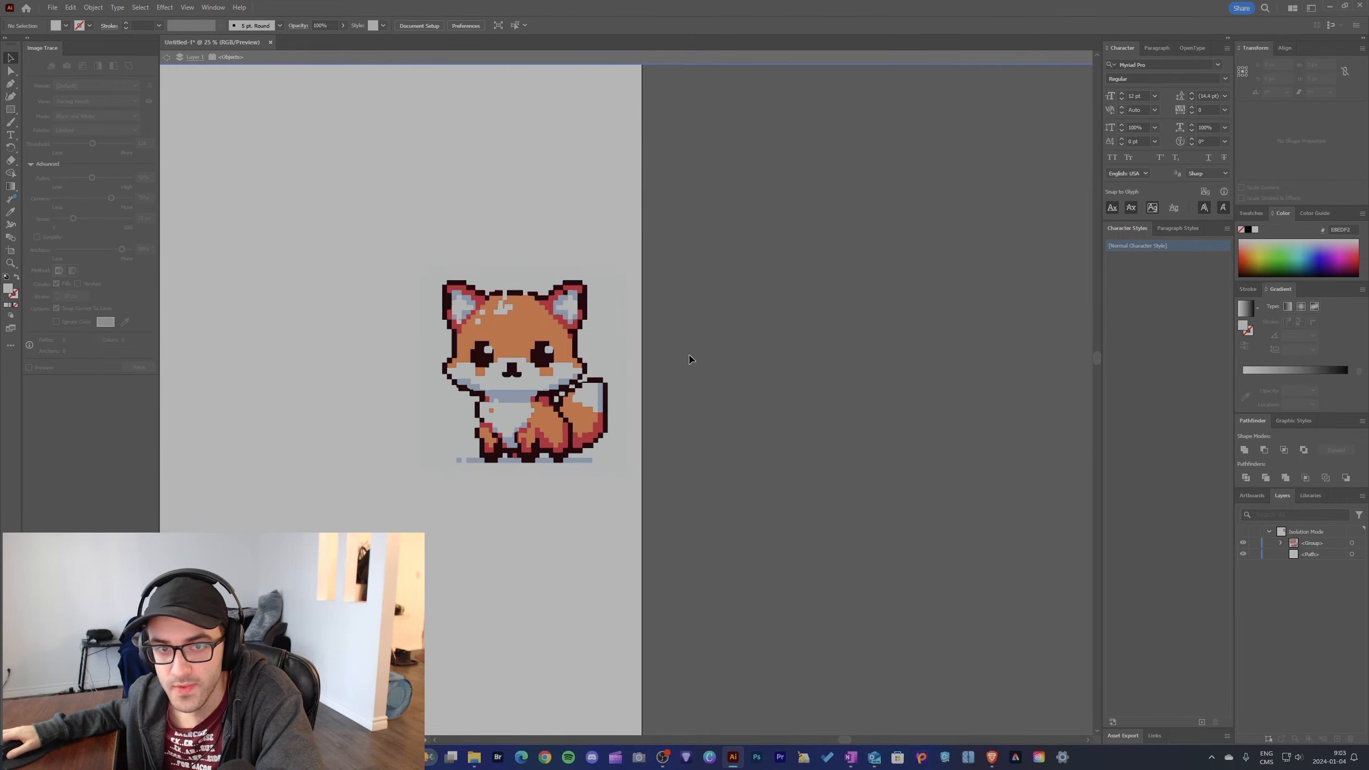
Step: Ungroup the expanded fox artwork fully so that each color shape becomes a separate path
{"action": "left_click", "coordinate": [606, 347]}
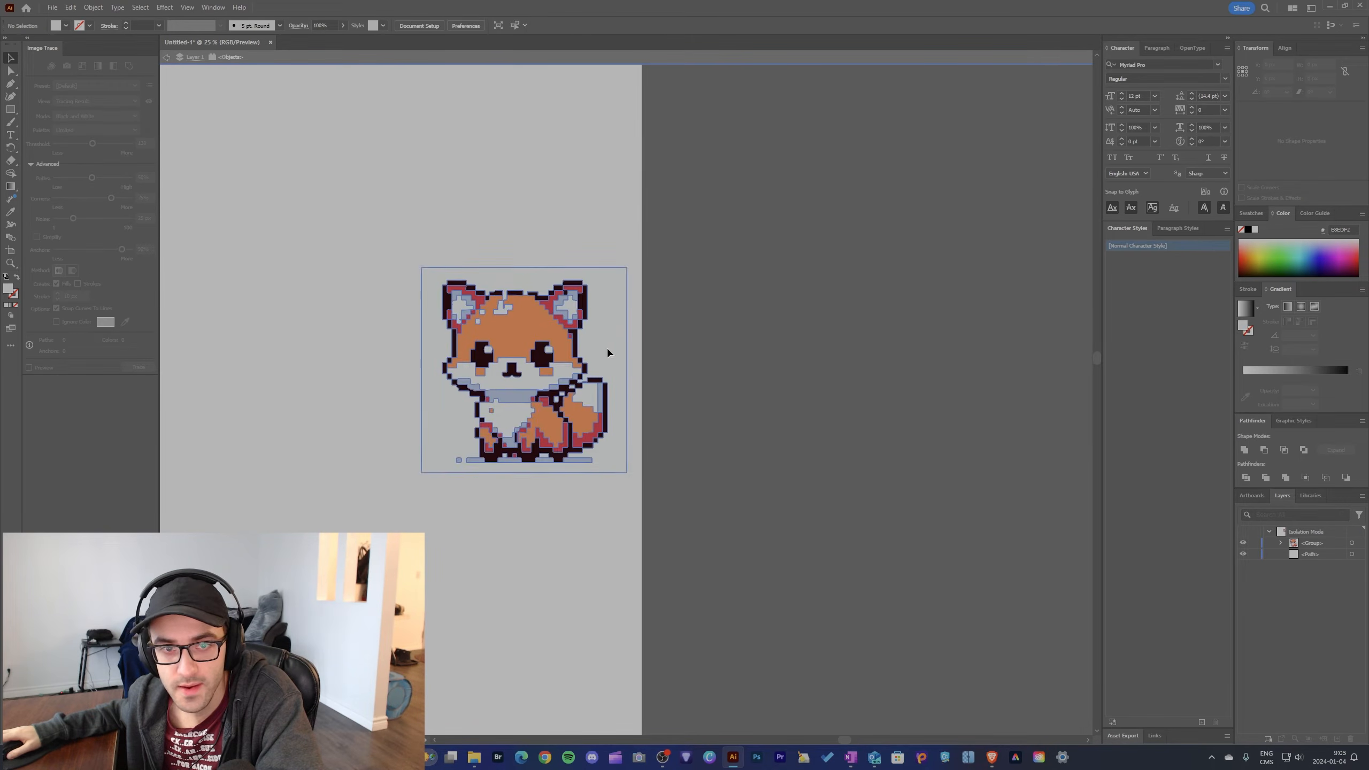
{"action": "left_click", "coordinate": [93, 8]}
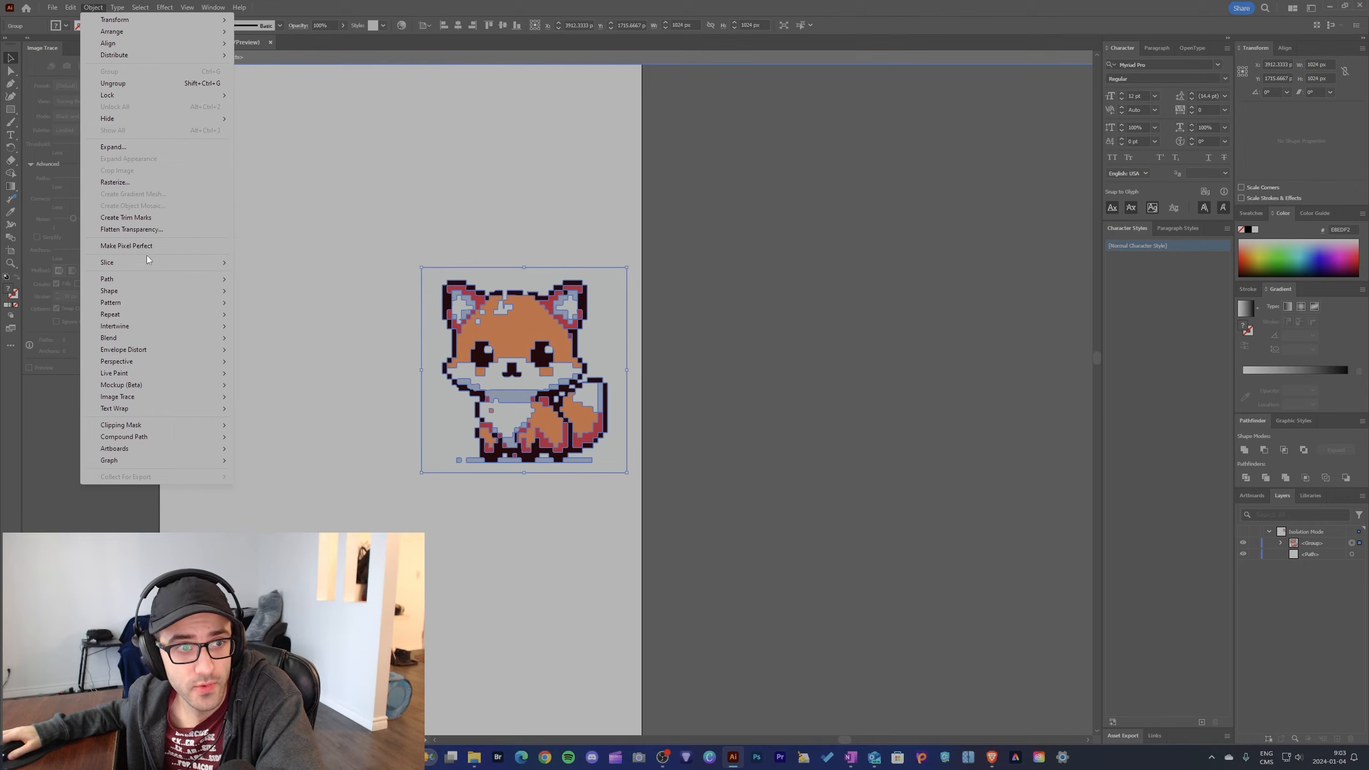
{"action": "left_click", "coordinate": [122, 85]}
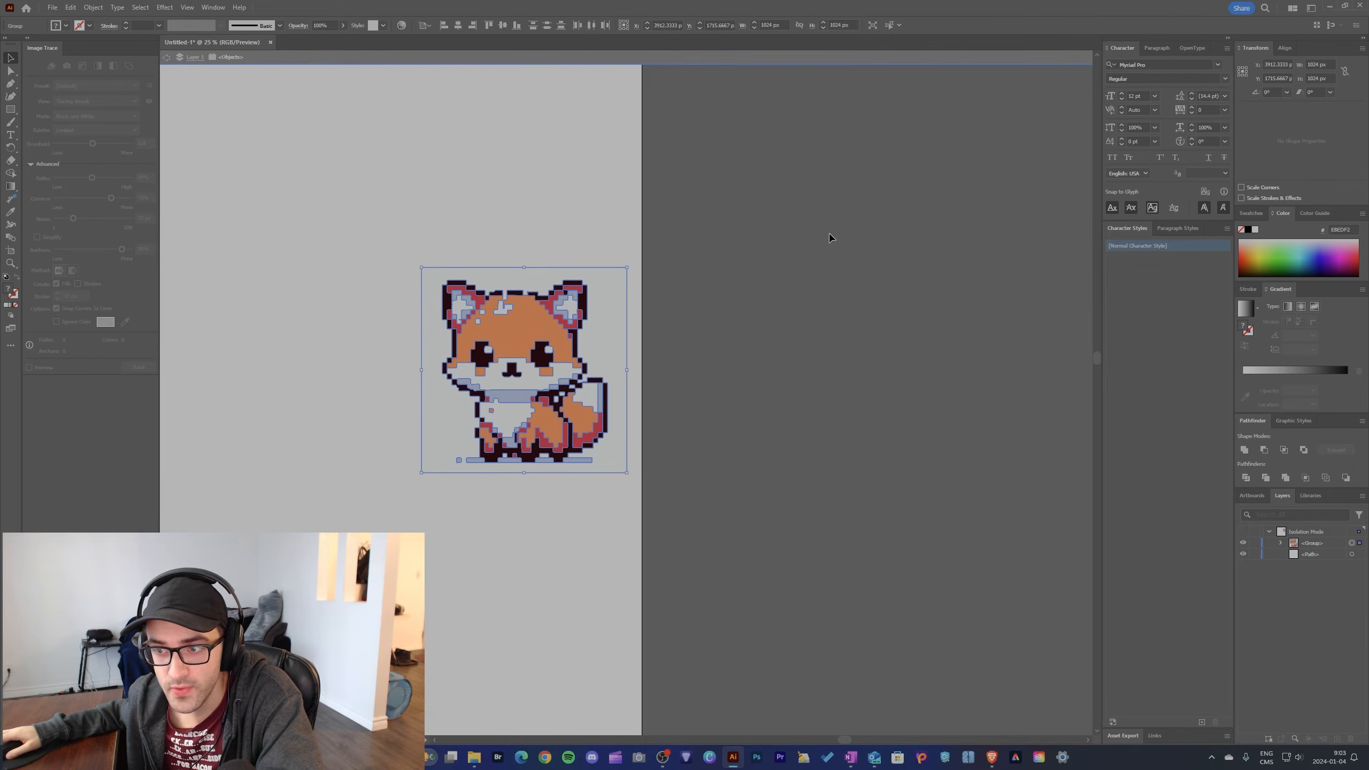
{"action": "left_click", "coordinate": [93, 7]}
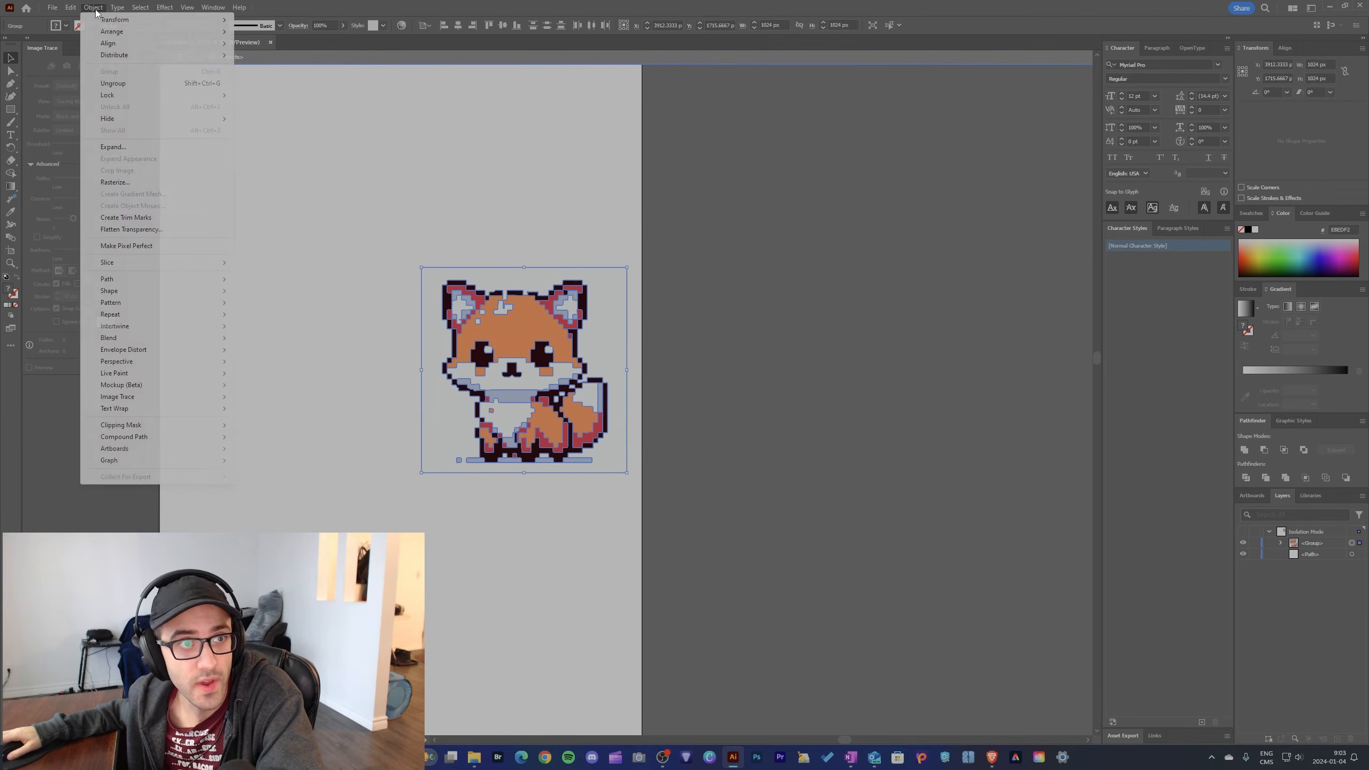
{"action": "left_click", "coordinate": [123, 86]}
Step: Move the ungrouped fox off the artboard onto the dark canvas and delete its white background shape
{"action": "scroll", "coordinate": [346, 338], "scroll_direction": "up", "scroll_amount": 3}
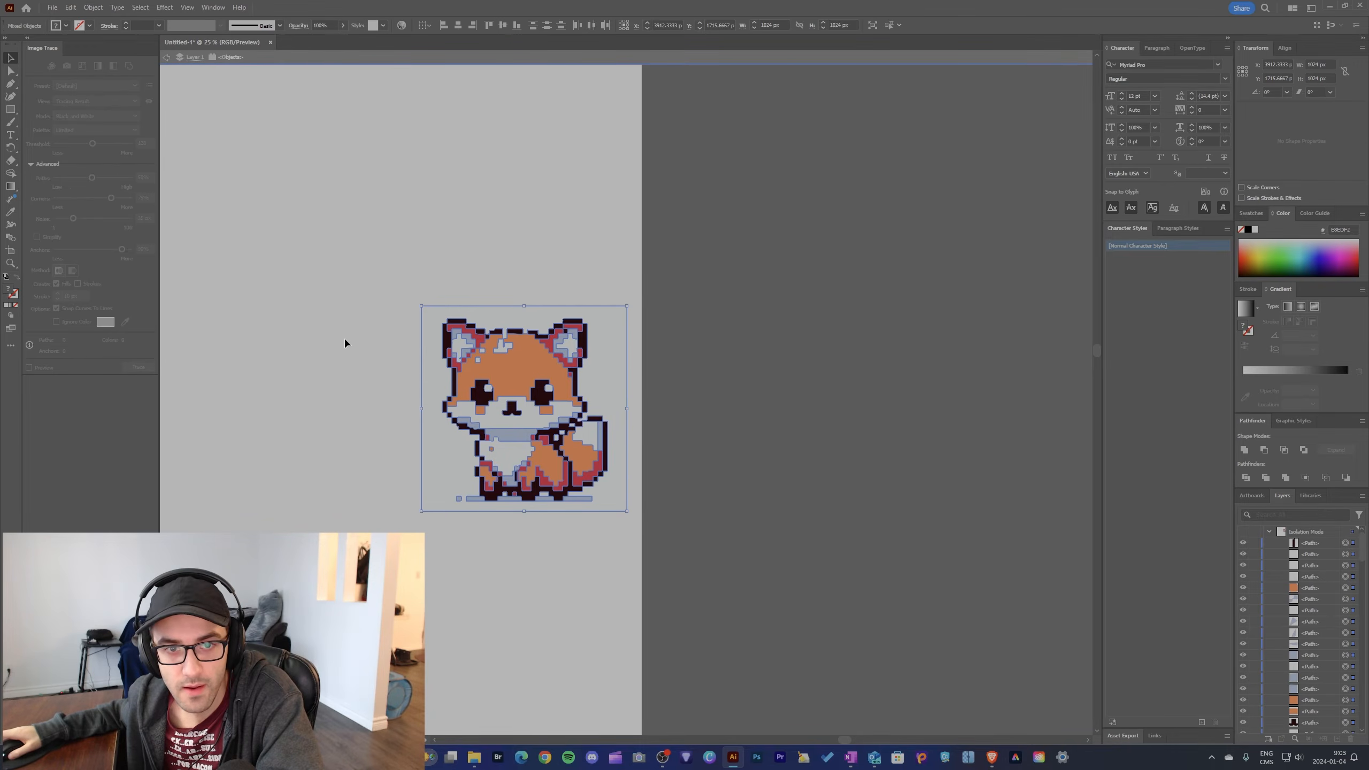
{"action": "scroll", "coordinate": [348, 334], "scroll_direction": "down", "scroll_amount": 2}
{"action": "left_click", "coordinate": [401, 233]}
{"action": "left_click_drag", "start_coordinate": [709, 549], "coordinate": [710, 550]}
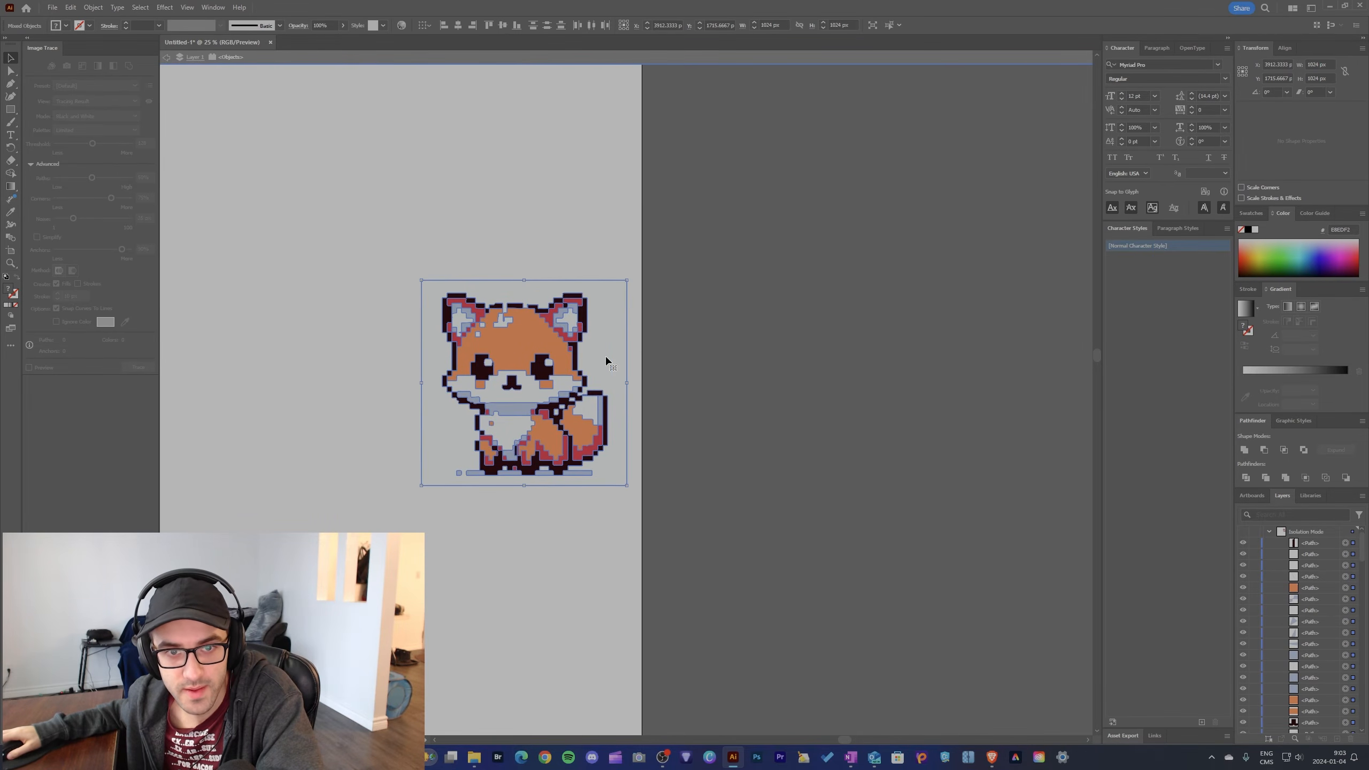
{"action": "left_click_drag", "start_coordinate": [605, 358], "coordinate": [858, 360]}
{"action": "left_click", "coordinate": [943, 361]}
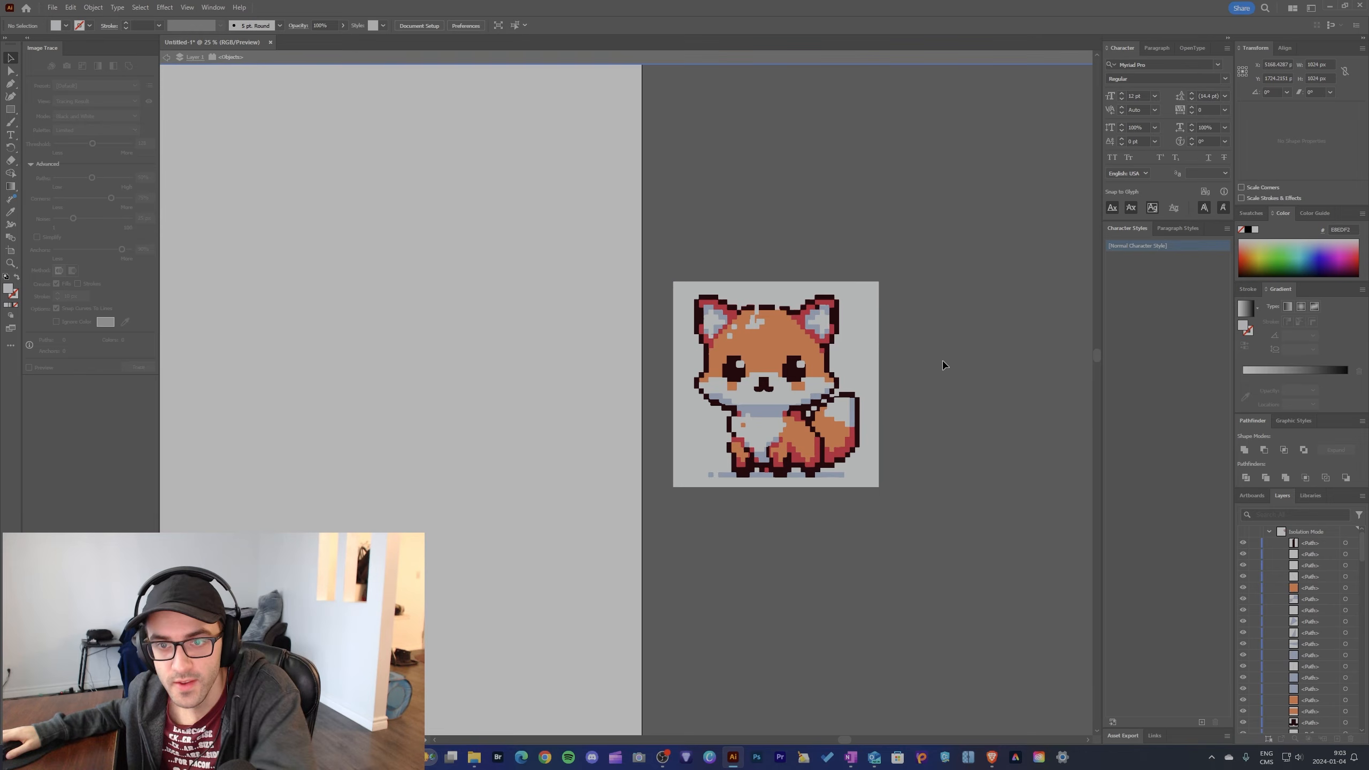
{"action": "left_click", "coordinate": [862, 366]}
{"action": "key", "text": "Delete"}
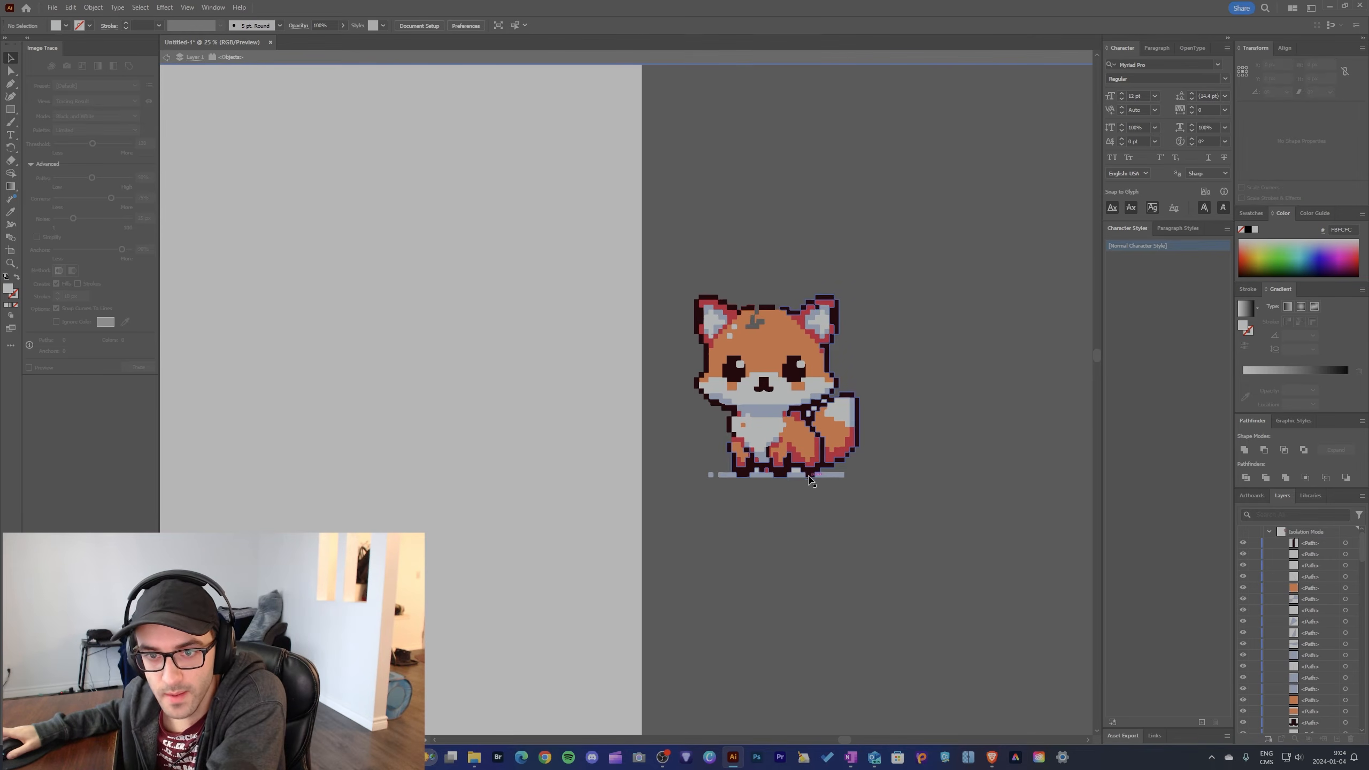
Step: Delete the three small leftover white background pieces between the fox's head and tail
{"action": "scroll", "coordinate": [810, 475], "scroll_direction": "up", "scroll_amount": 3}
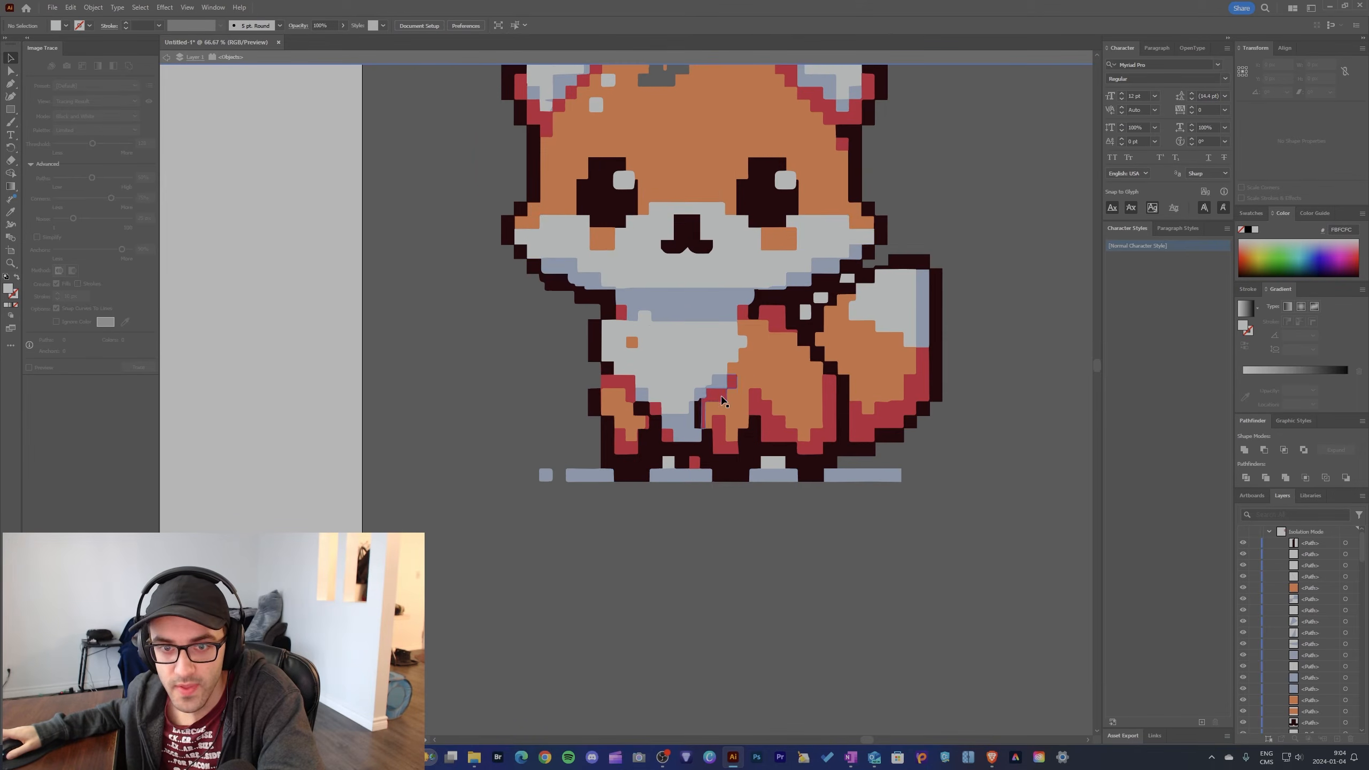
{"action": "scroll", "coordinate": [758, 255], "scroll_direction": "up", "scroll_amount": 2}
{"action": "scroll", "coordinate": [757, 255], "scroll_direction": "up", "scroll_amount": 1}
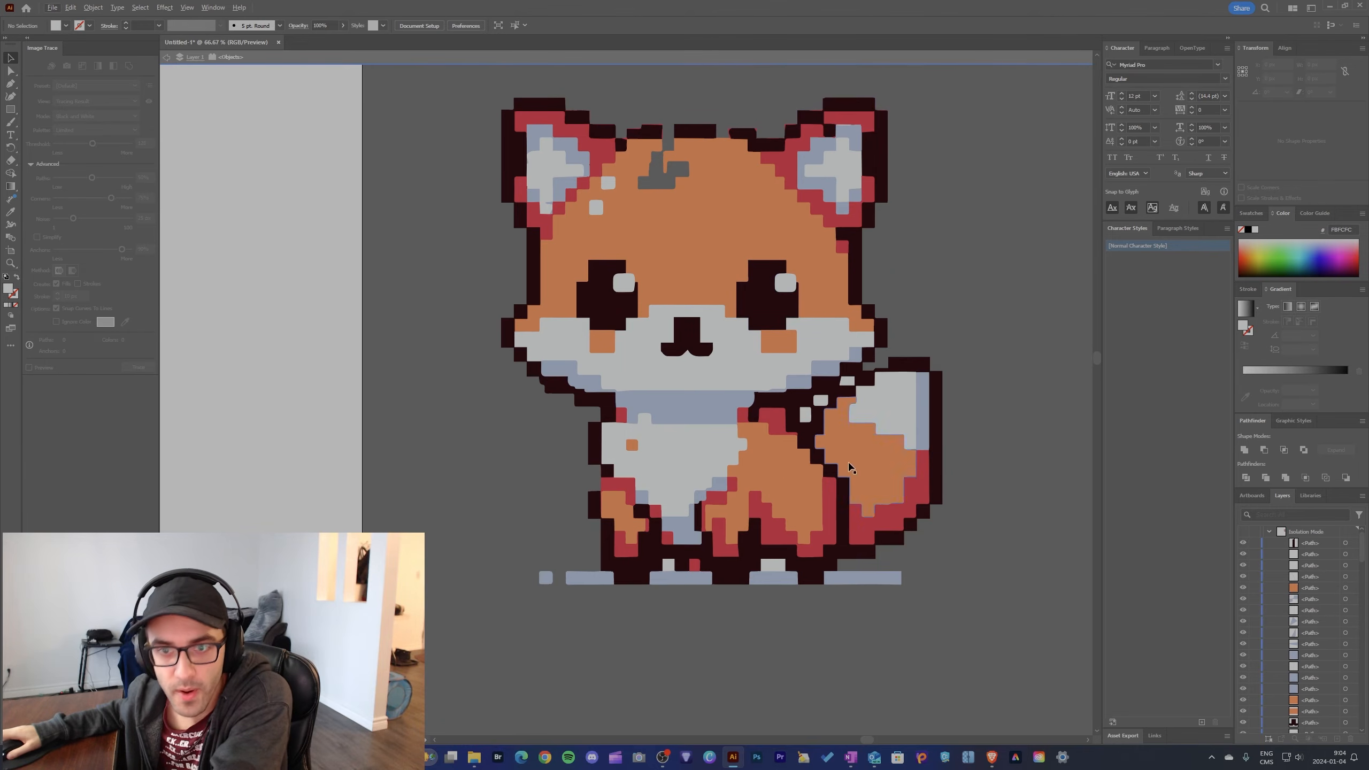
{"action": "key", "text": "Delete"}
{"action": "left_click", "coordinate": [821, 400]}
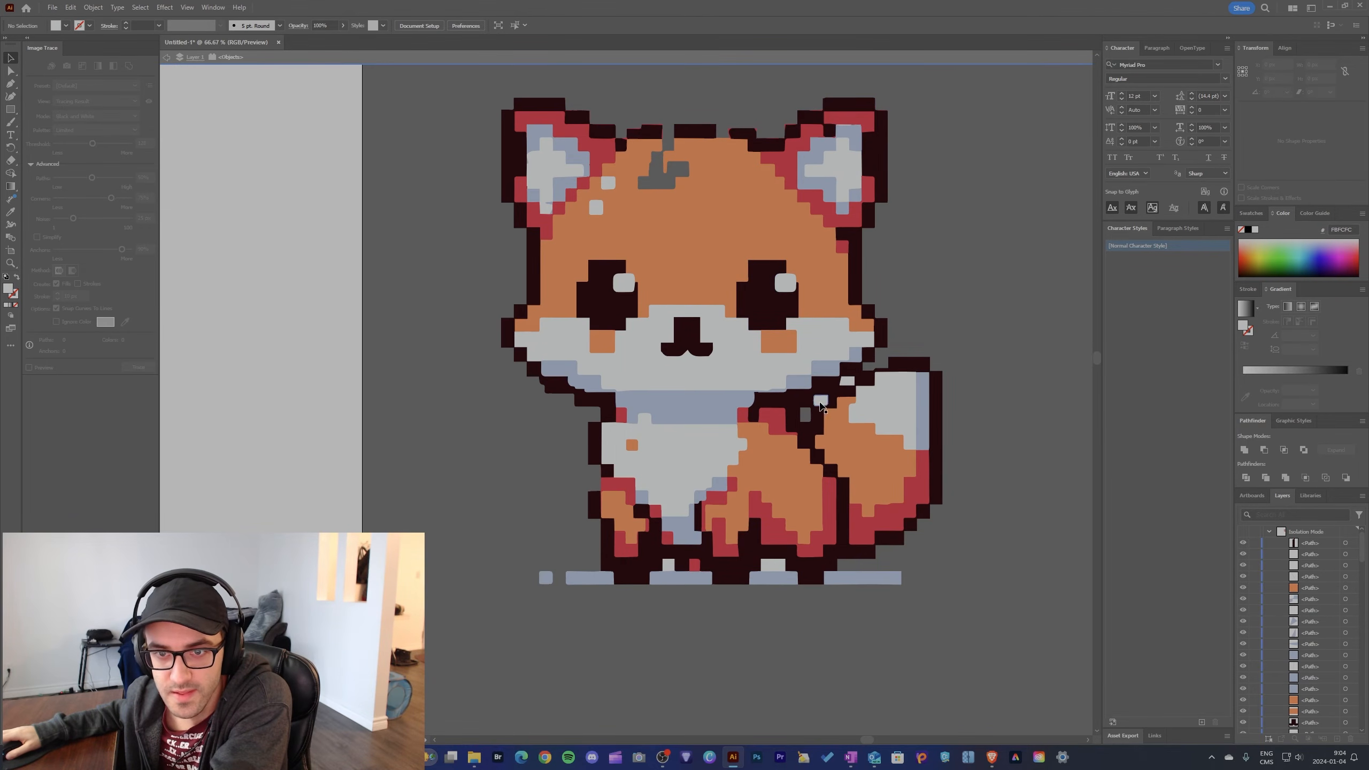
{"action": "key", "text": "Delete"}
{"action": "left_click", "coordinate": [849, 384]}
{"action": "key", "text": "Delete"}
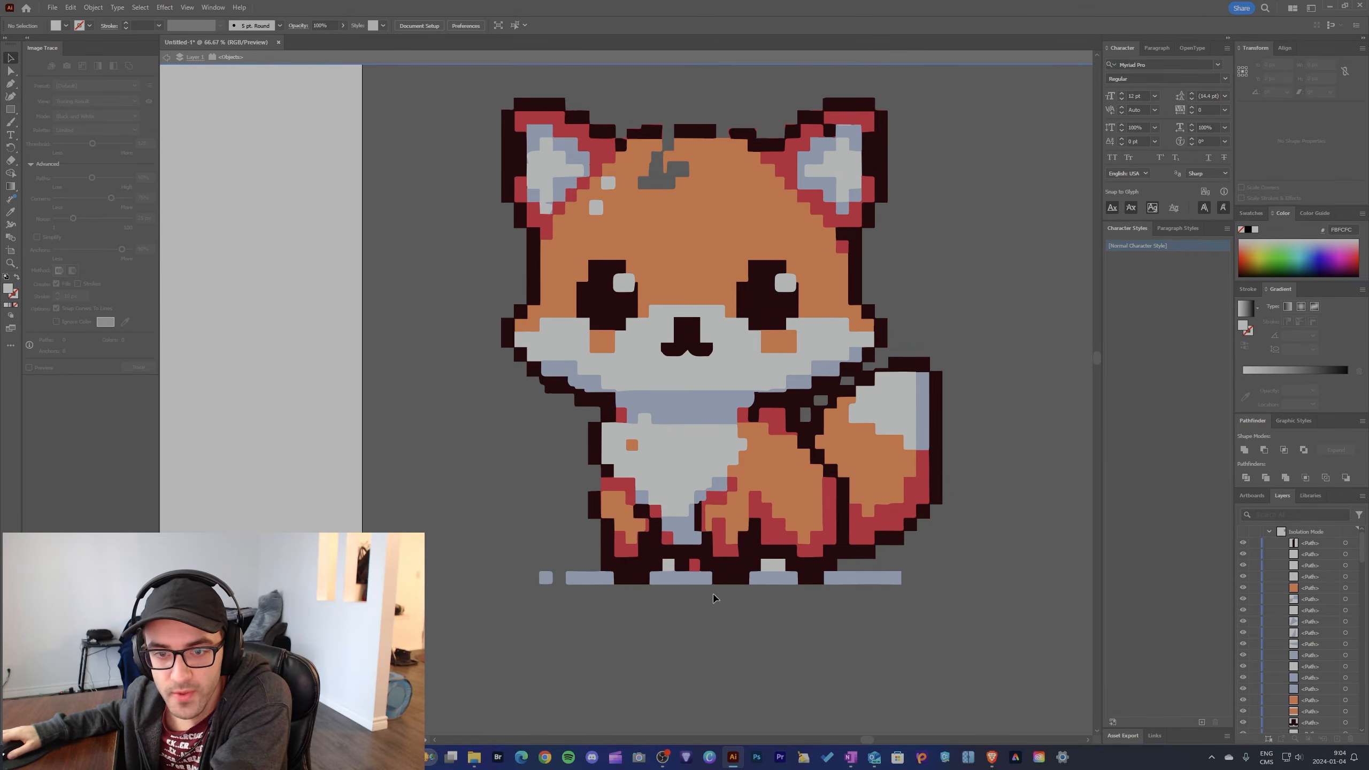
Step: Delete the leftover white patches, blue ground-shadow pieces and red square around the fox's paws
{"action": "key", "text": "Delete"}
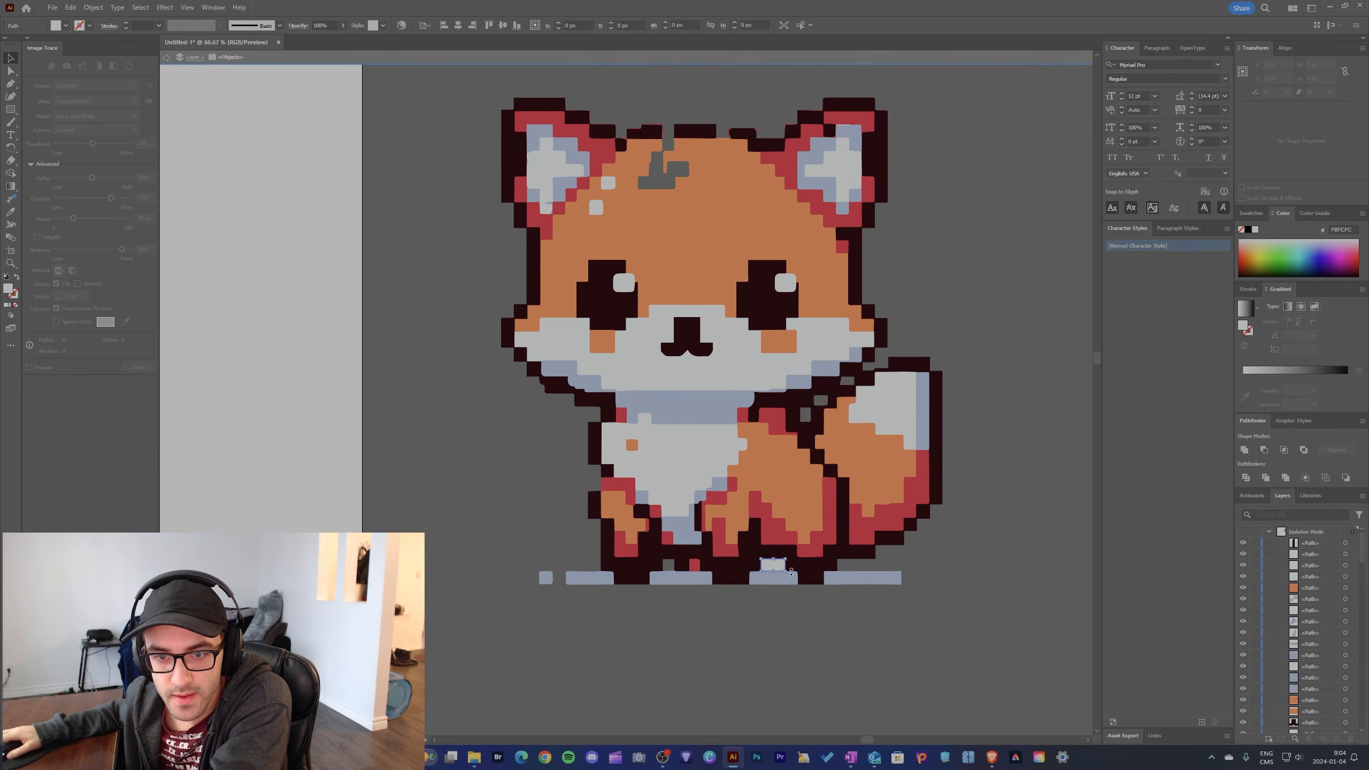
{"action": "key", "text": "Delete"}
{"action": "left_click", "coordinate": [595, 581]}
{"action": "key", "text": "Delete"}
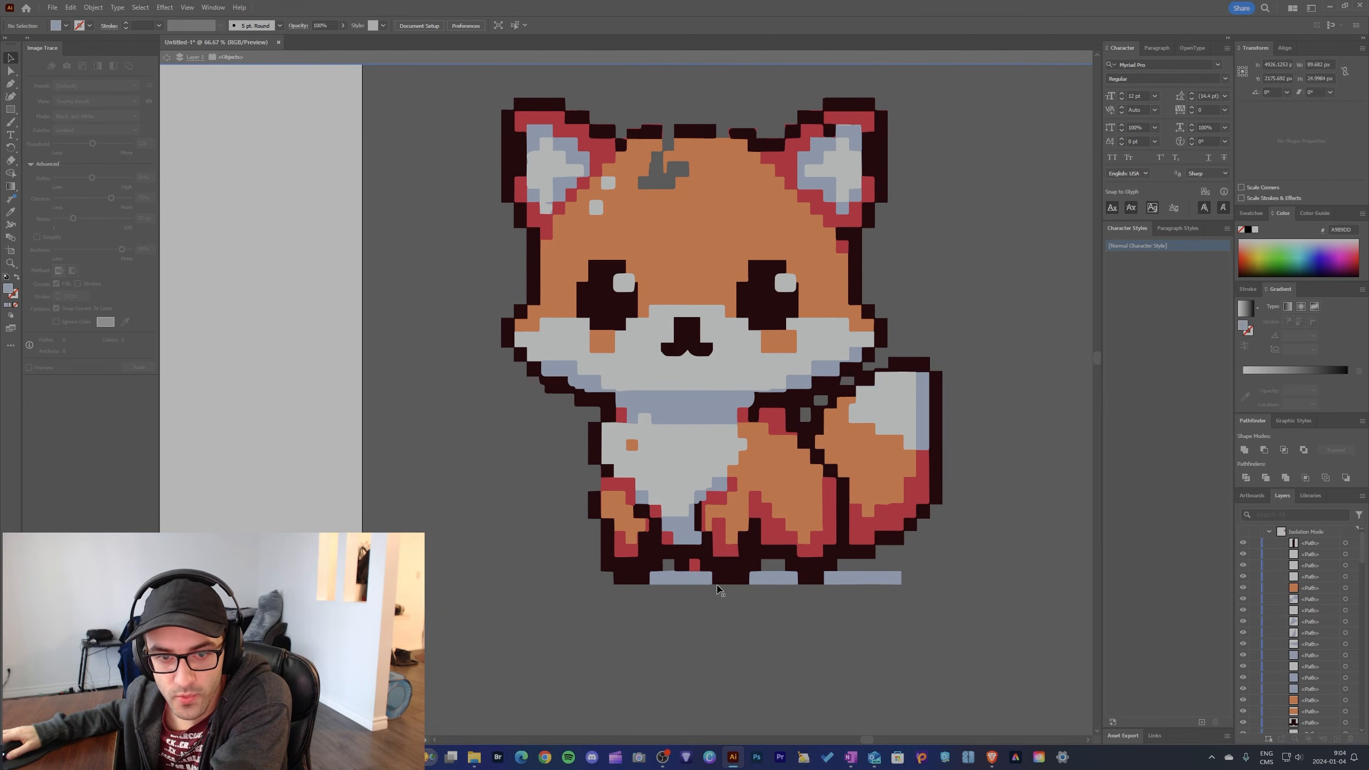
{"action": "key", "text": "Delete"}
{"action": "left_click", "coordinate": [774, 578]}
{"action": "key", "text": "Delete"}
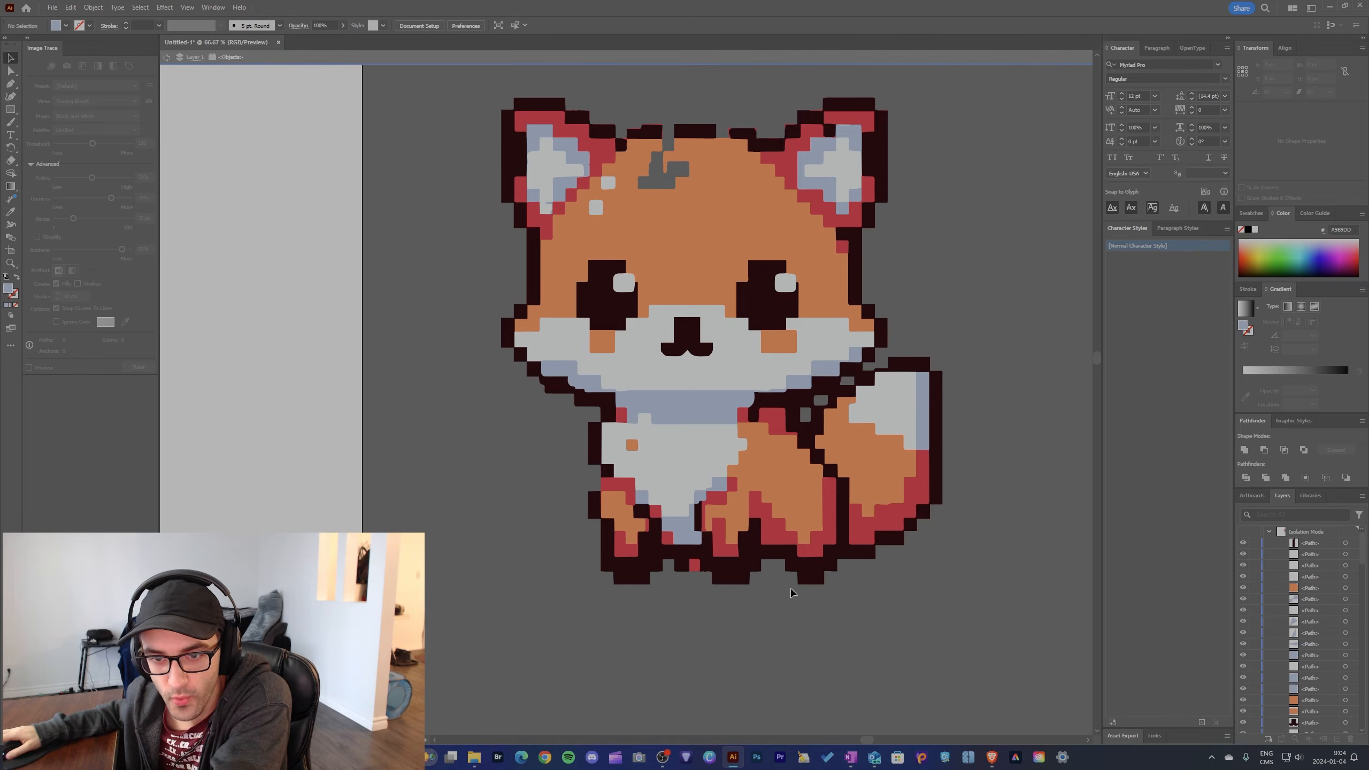
{"action": "left_click", "coordinate": [694, 565]}
{"action": "key", "text": "Delete"}
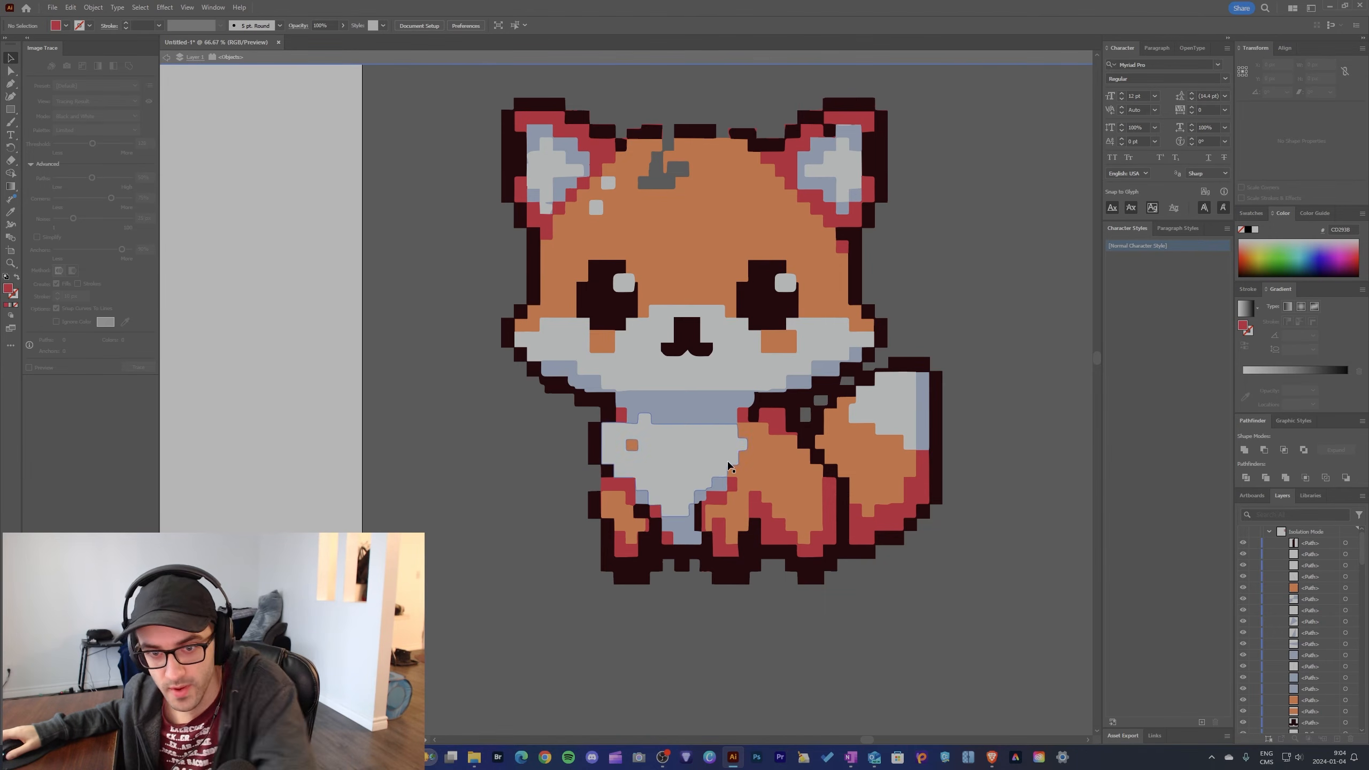
Step: Select all of the fox's paths and move them back onto the artboard
{"action": "scroll", "coordinate": [657, 404], "scroll_direction": "down", "scroll_amount": 3}
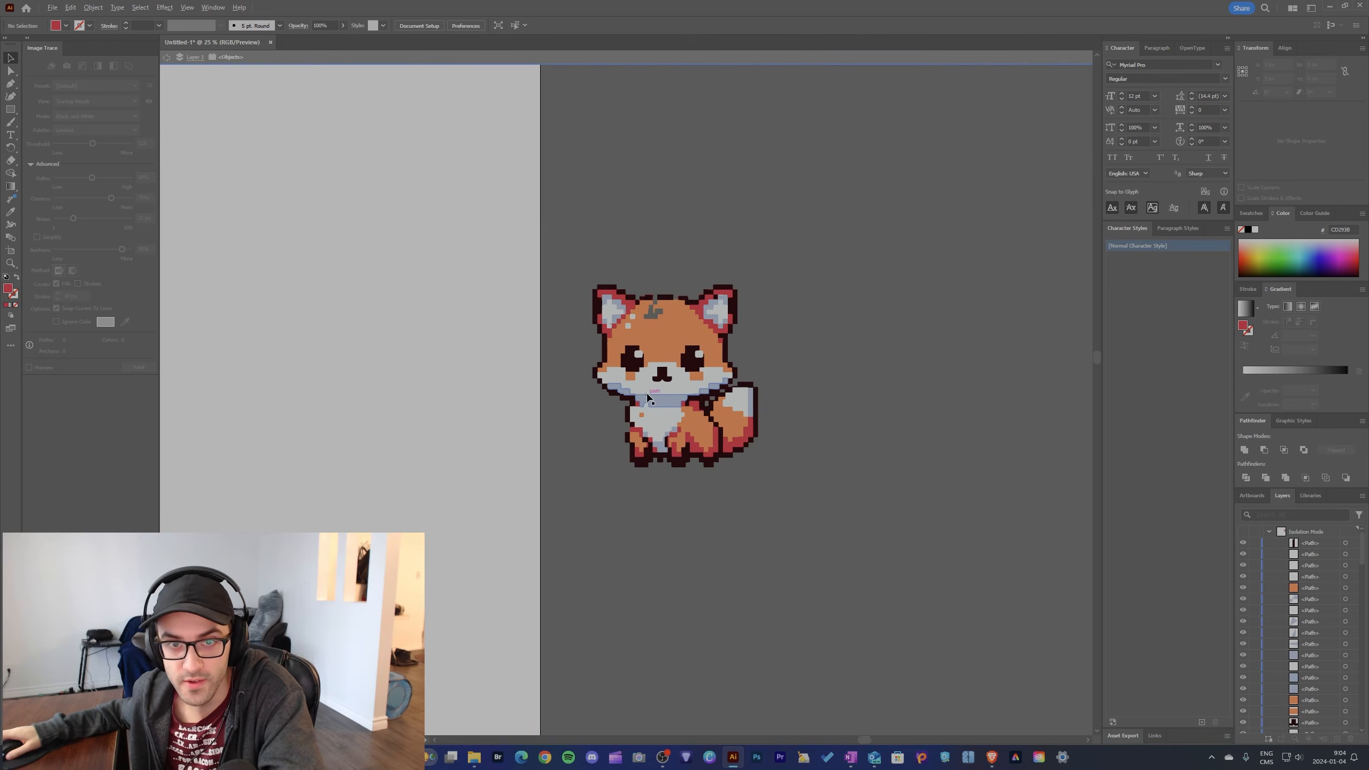
{"action": "key", "text": "ctrl+a"}
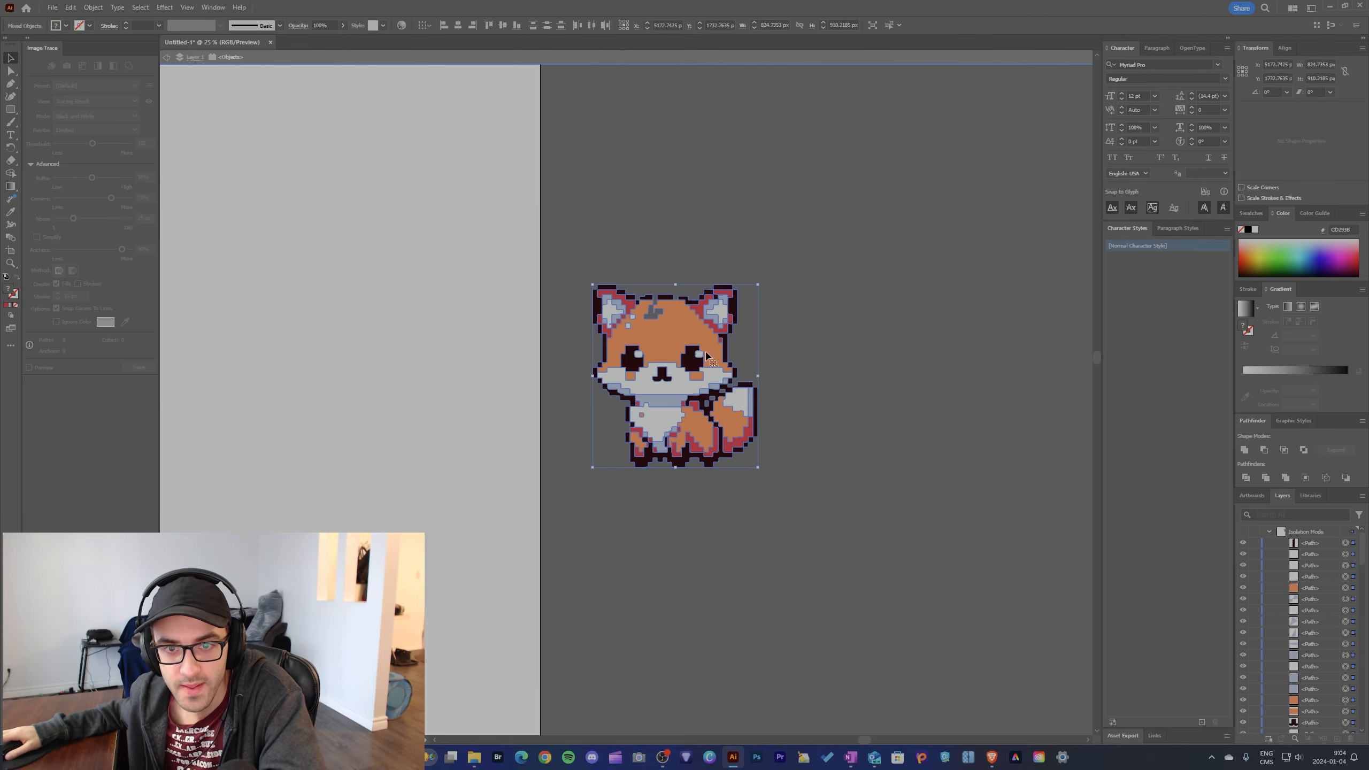
{"action": "left_click_drag", "start_coordinate": [707, 356], "coordinate": [275, 352]}
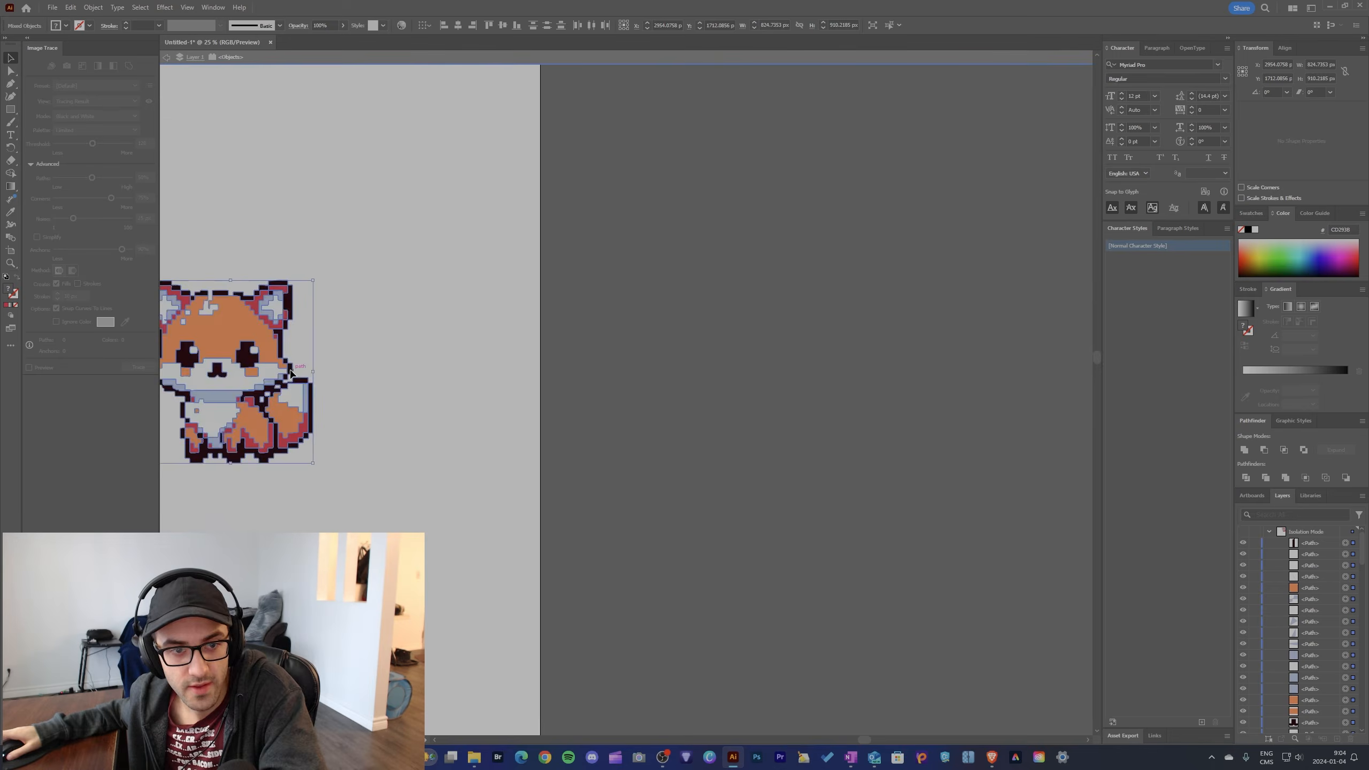
{"action": "scroll", "coordinate": [300, 373], "scroll_direction": "left", "scroll_amount": 5}
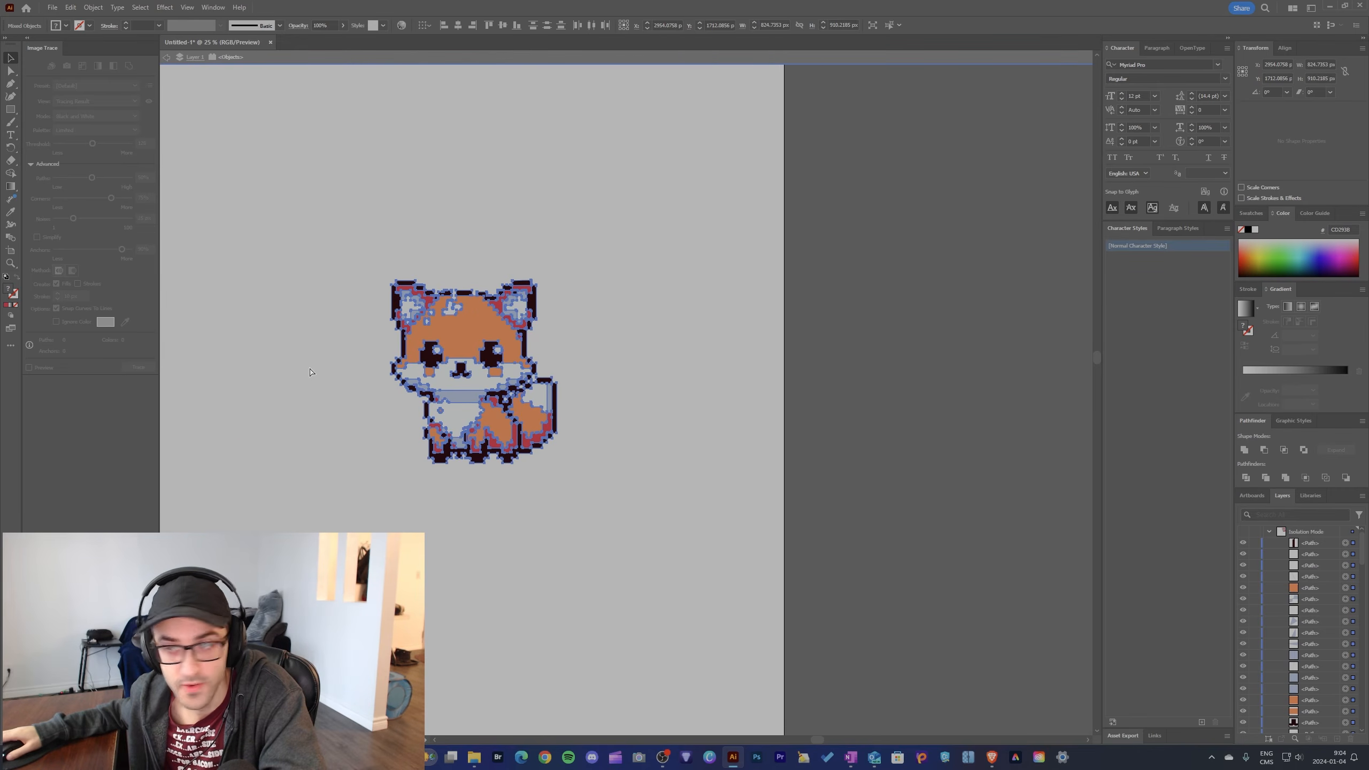
{"action": "scroll", "coordinate": [310, 372], "scroll_direction": "left", "scroll_amount": 3}
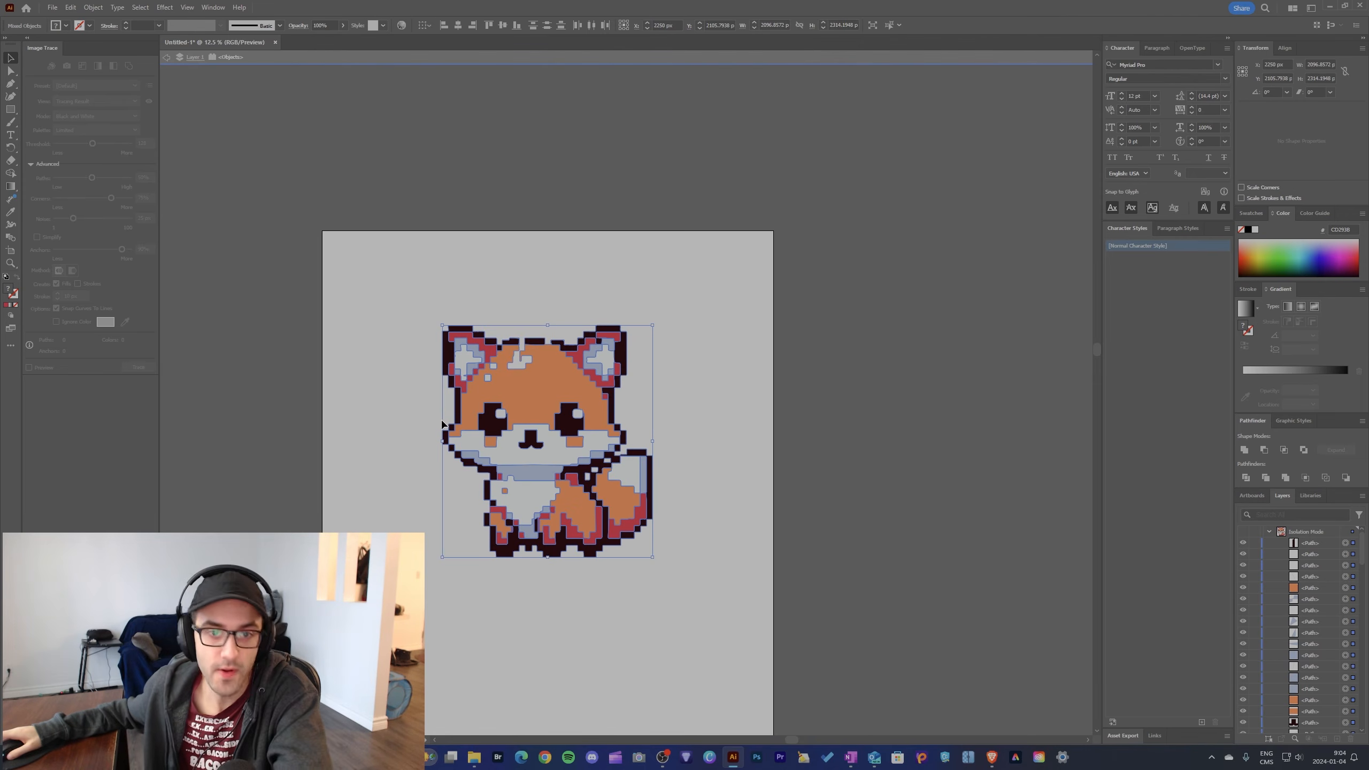
Step: Reposition the fox and scale it up proportionally past the artboard edges, to about 3930 × 4340 px
{"action": "left_click_drag", "start_coordinate": [654, 325], "coordinate": [755, 213]}
{"action": "left_click_drag", "start_coordinate": [610, 318], "coordinate": [576, 389]}
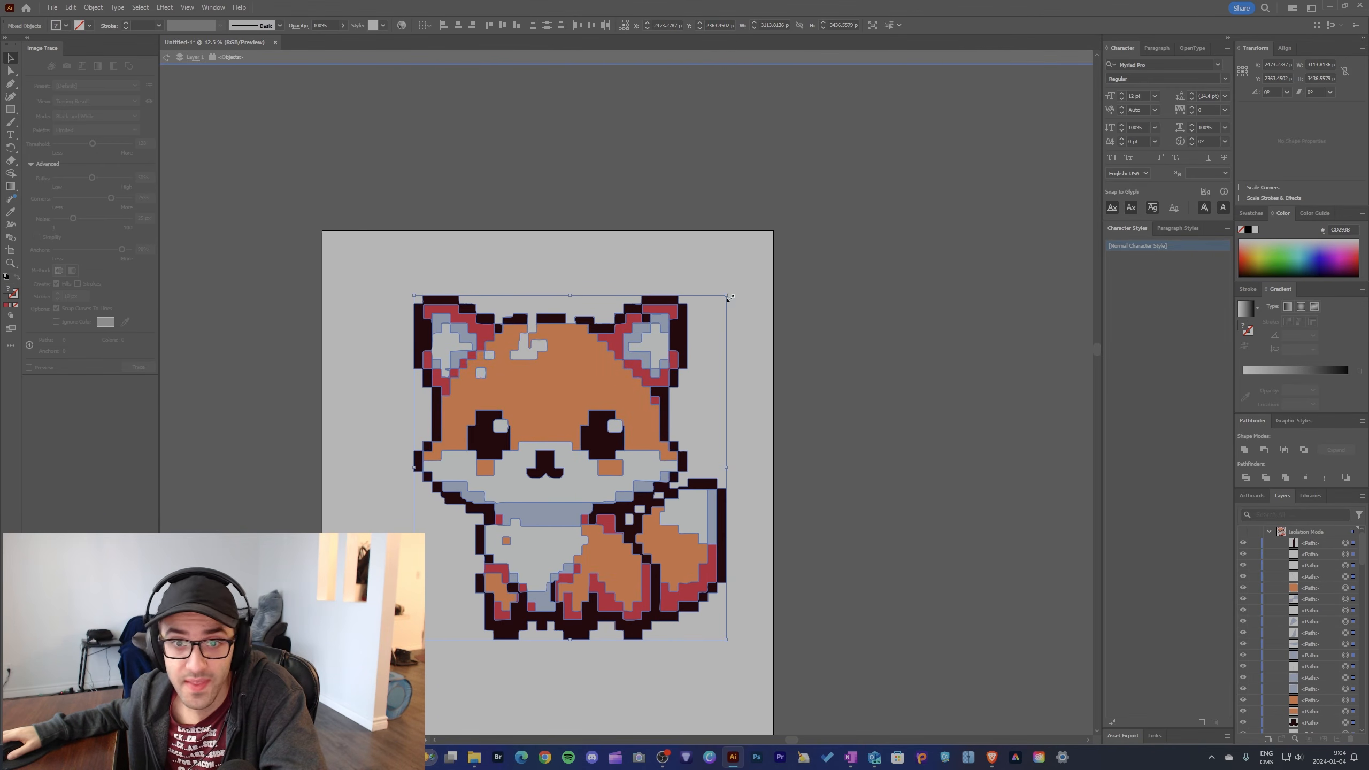
{"action": "left_click_drag", "start_coordinate": [730, 298], "coordinate": [927, 209]}
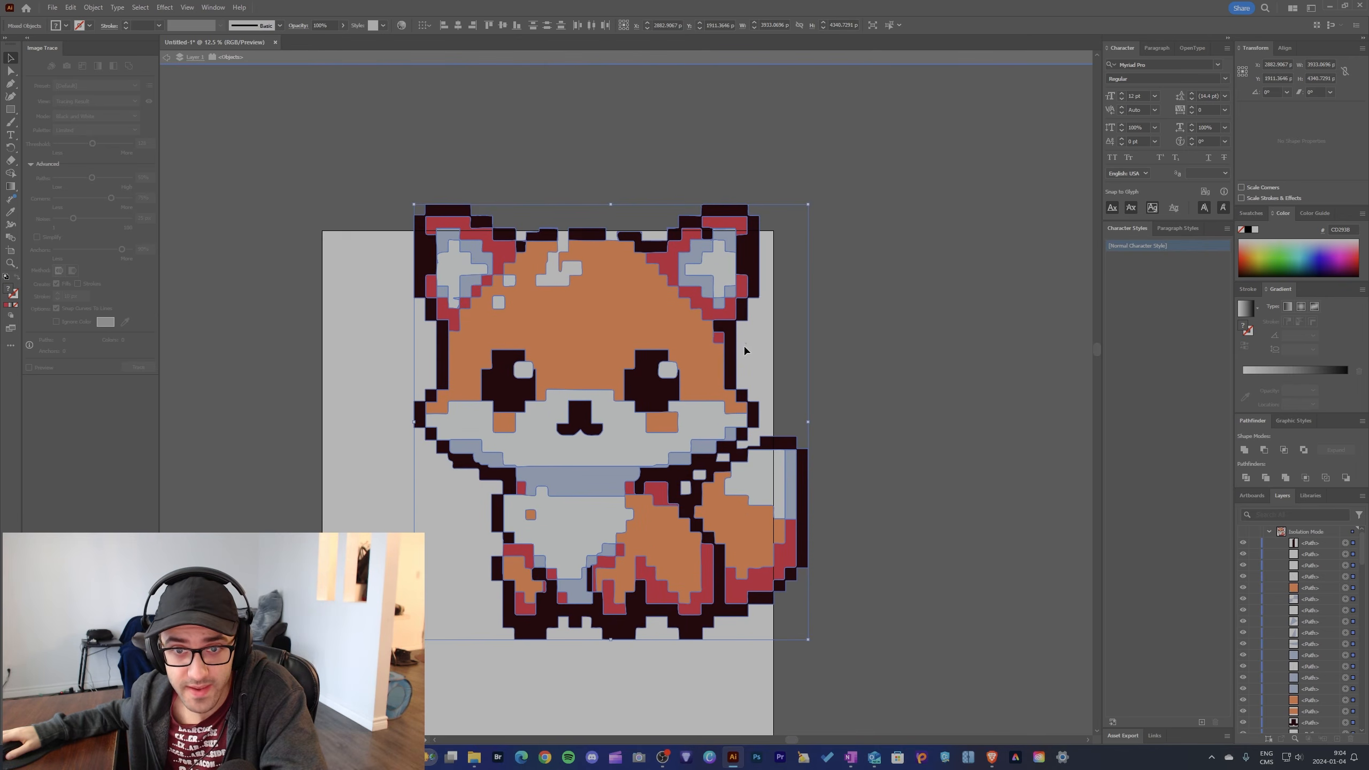